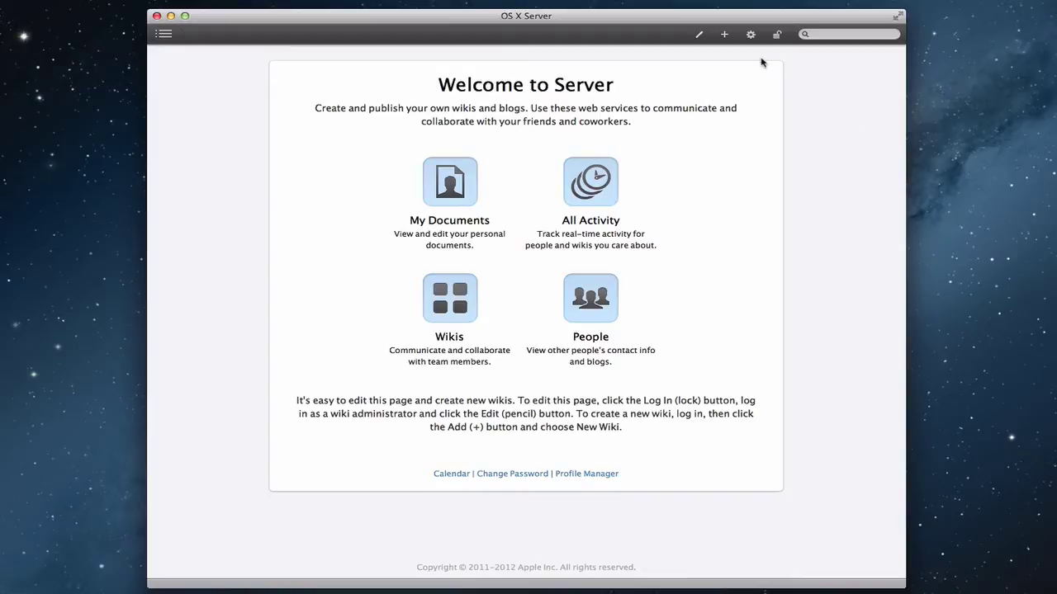
- Open the Welcome to Server page for editing
click(699, 37)
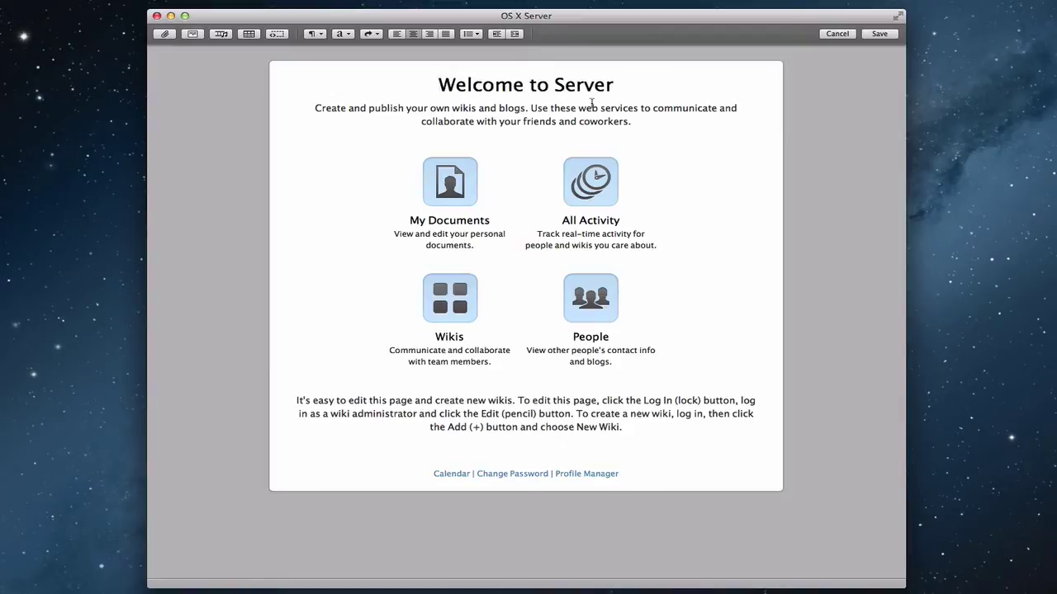
- Insert the word "My" before "Server" in the page heading and remove it again
click(553, 84)
text(My)
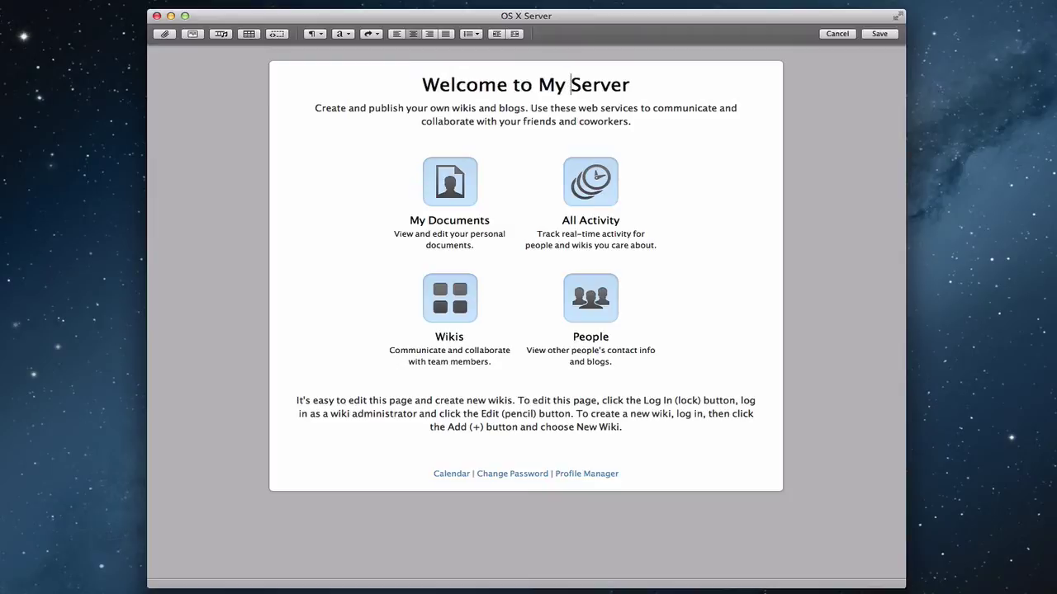
key(BackSpace)
key(BackSpace)
key(BackSpace)
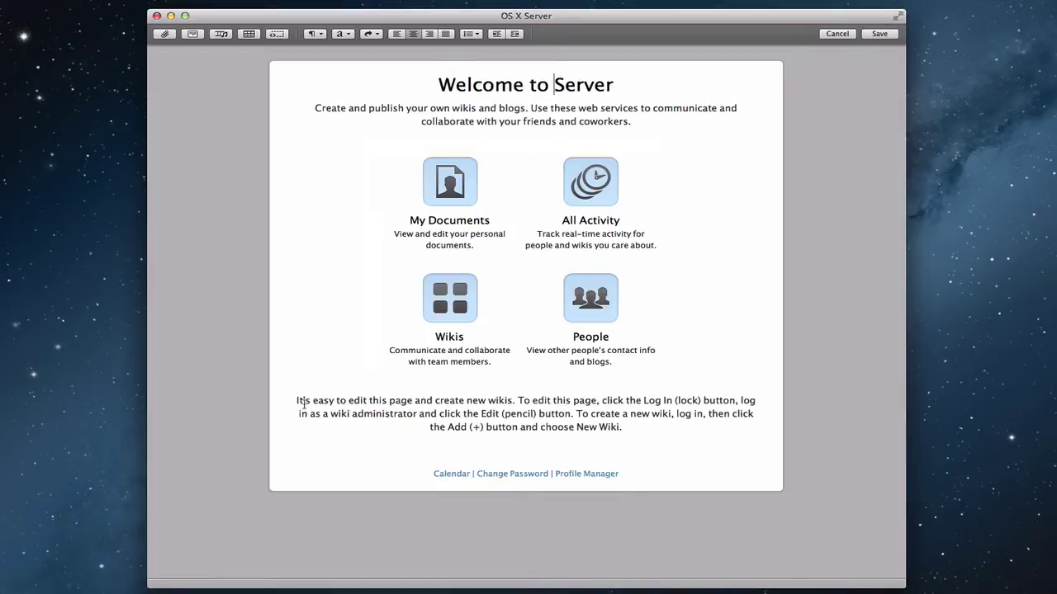
- Delete the "It's easy to edit this page" paragraph and add blank space after the People description
drag(629, 430, 287, 403)
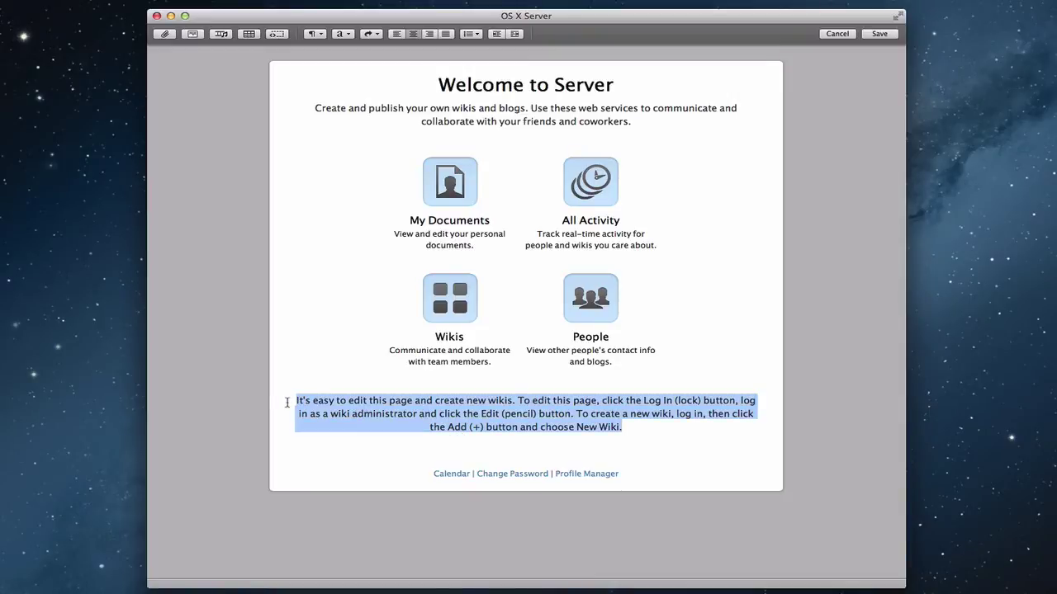
key(BackSpace)
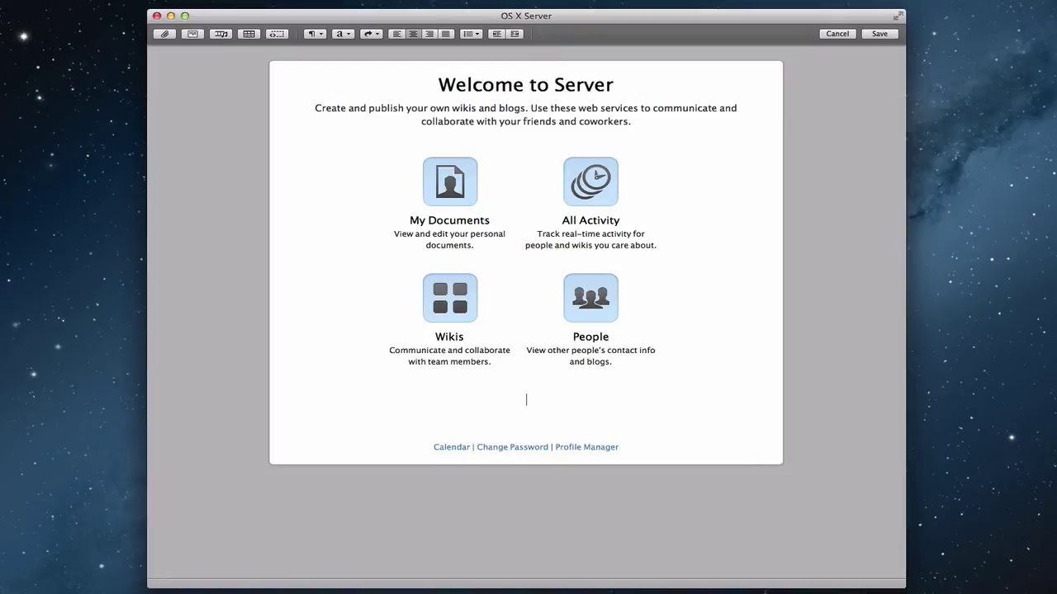
key(BackSpace)
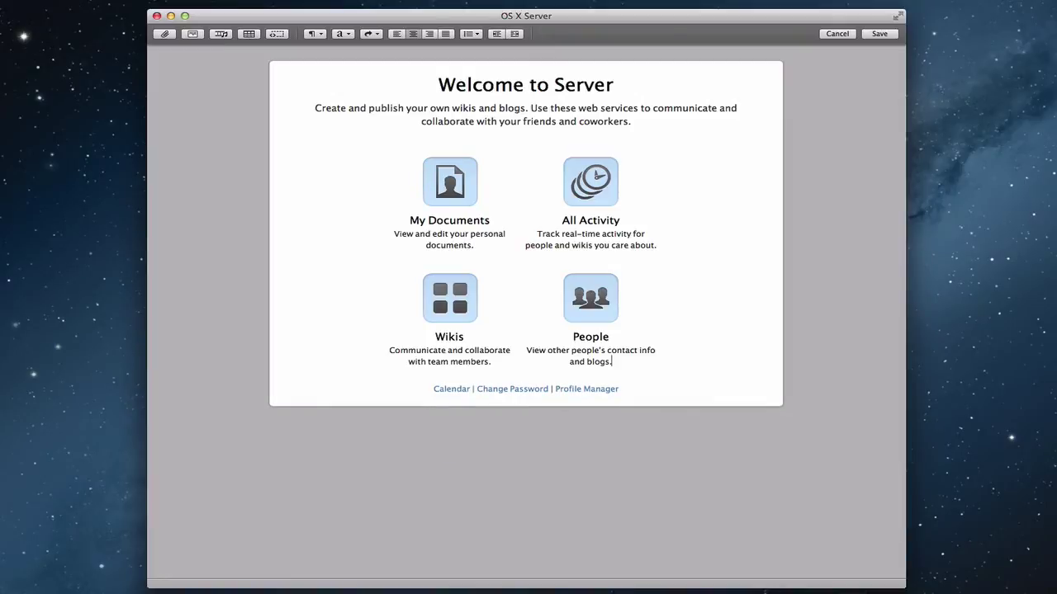
key(Return)
key(Return)
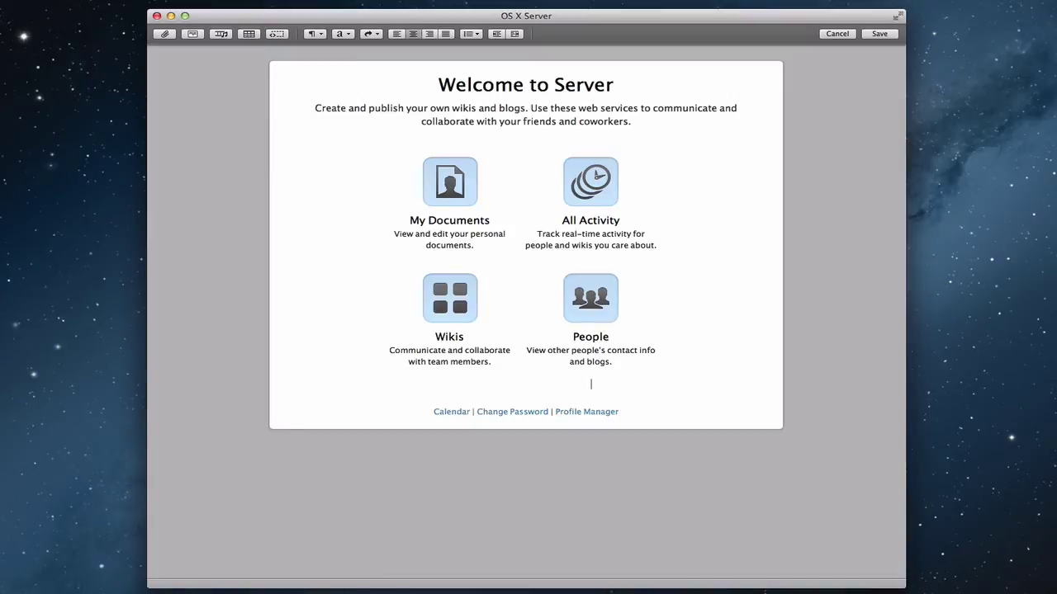
- Insert a table beneath the People description and delete two of its rows
mouse_move(450, 191)
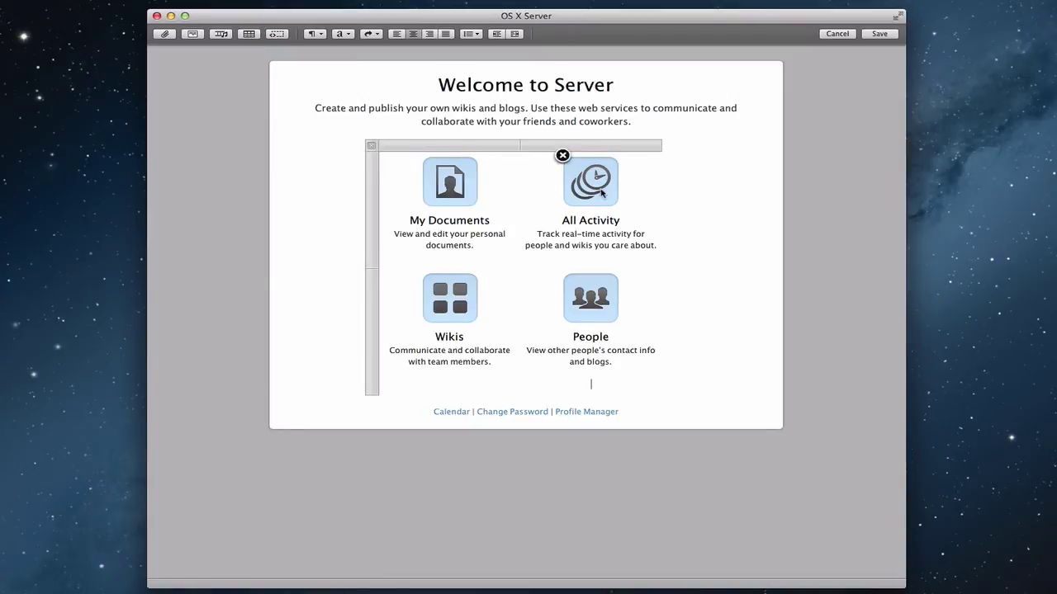
mouse_move(450, 301)
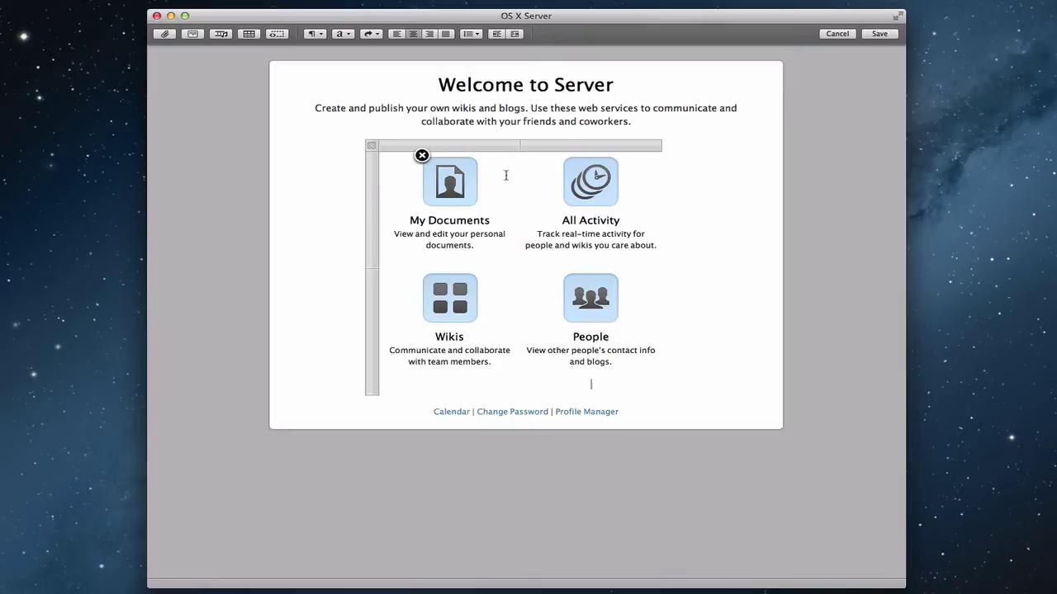
click(249, 33)
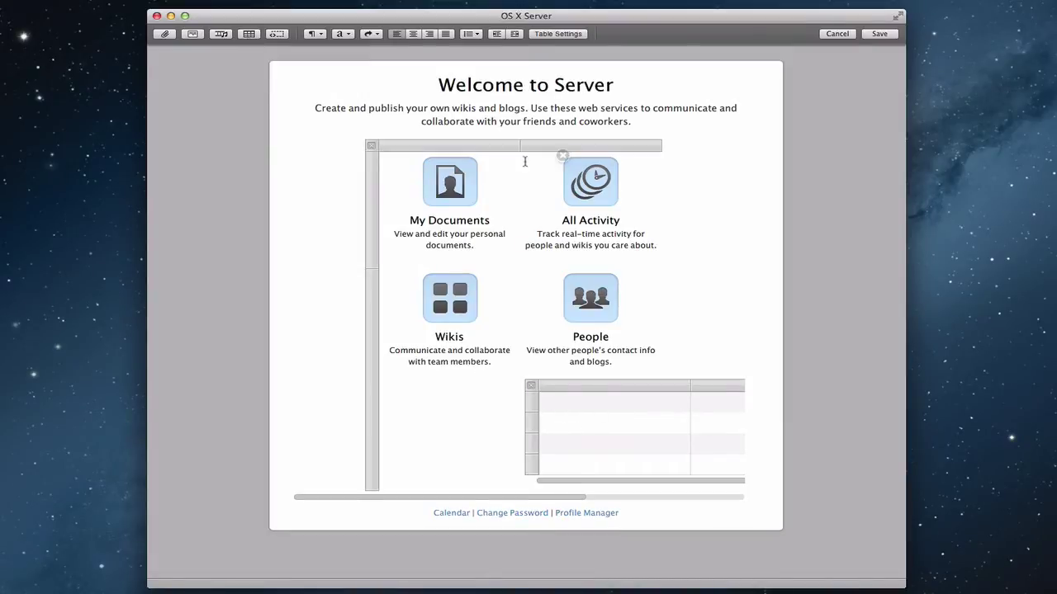
click(538, 403)
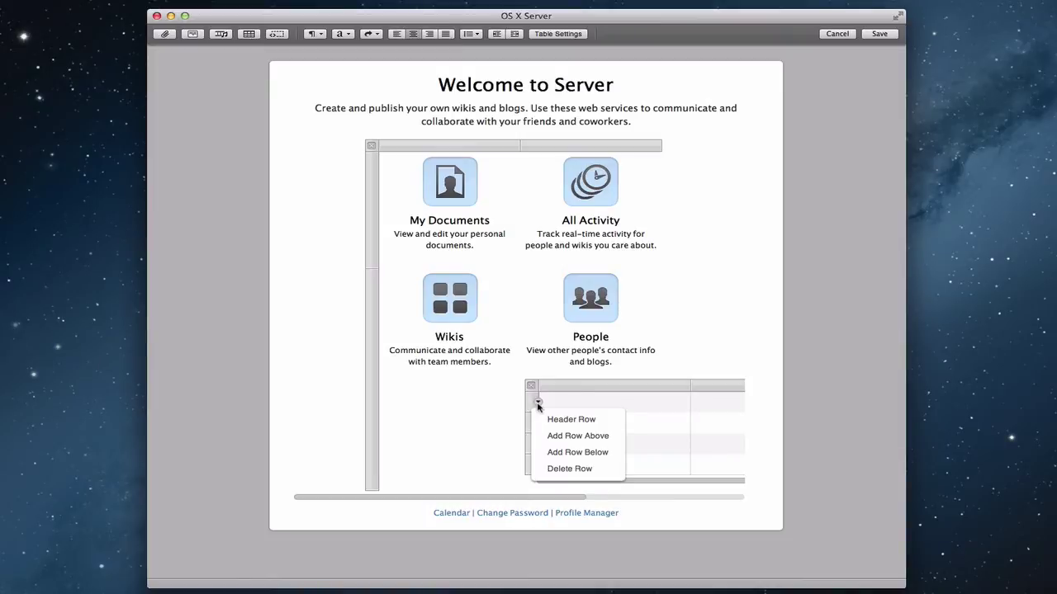
click(570, 468)
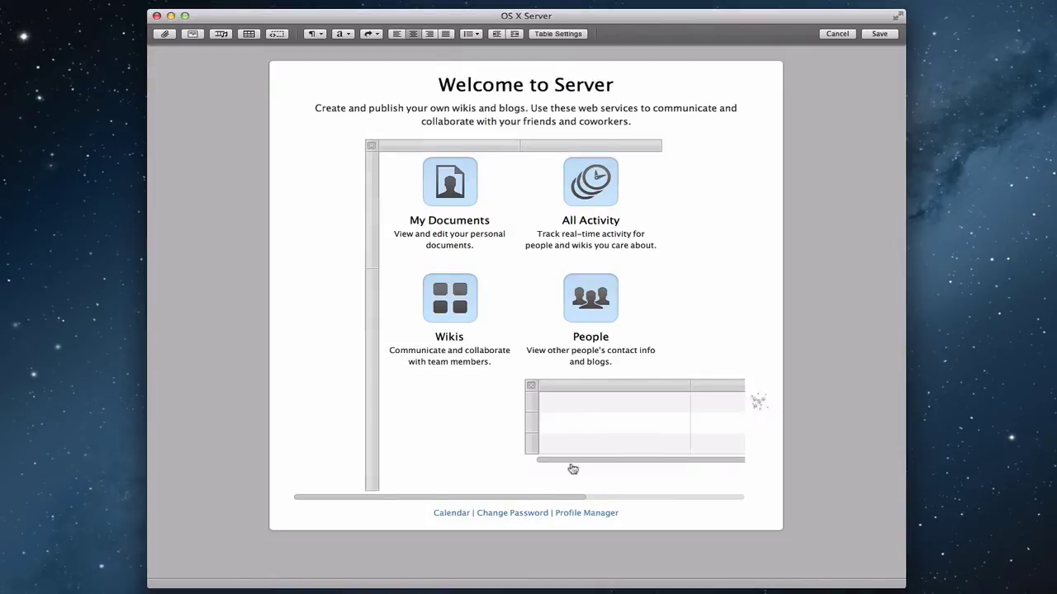
click(537, 407)
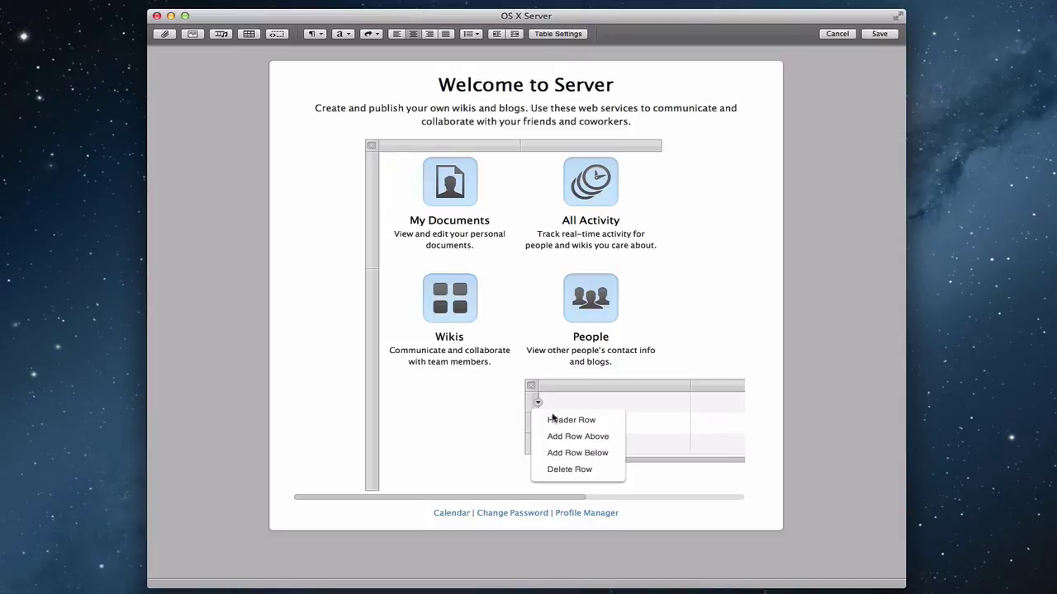
click(589, 470)
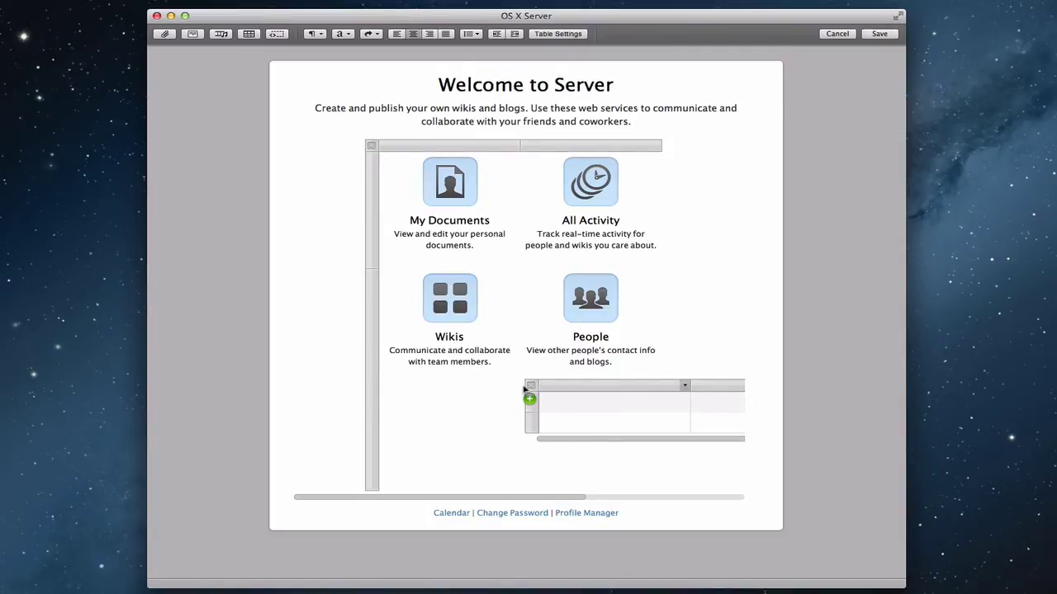
- Delete the newly inserted table beneath the People description
mouse_move(556, 392)
mouse_move(609, 407)
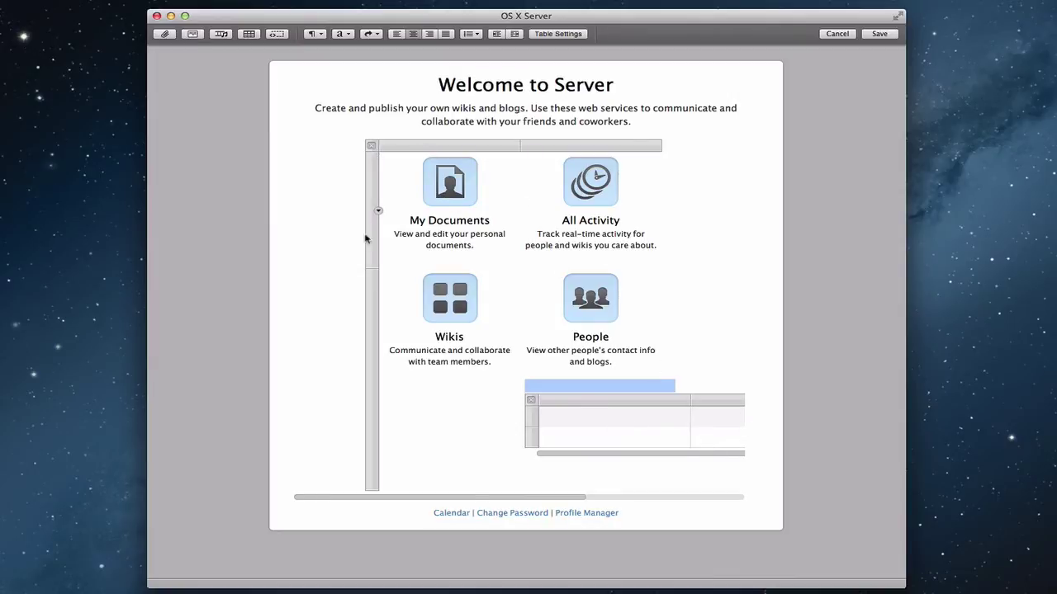
mouse_move(375, 276)
click(531, 400)
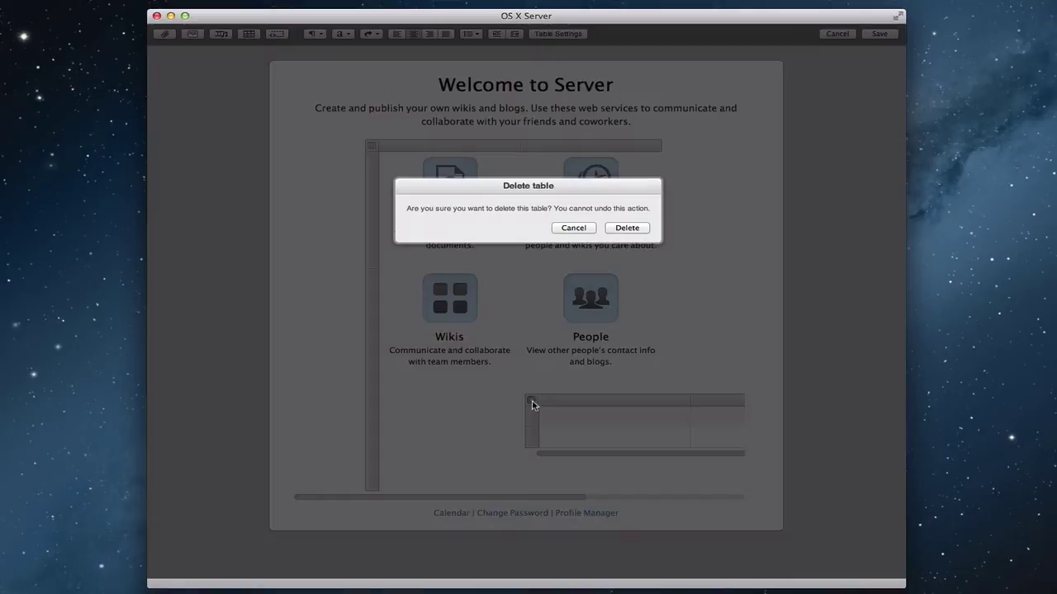
click(626, 228)
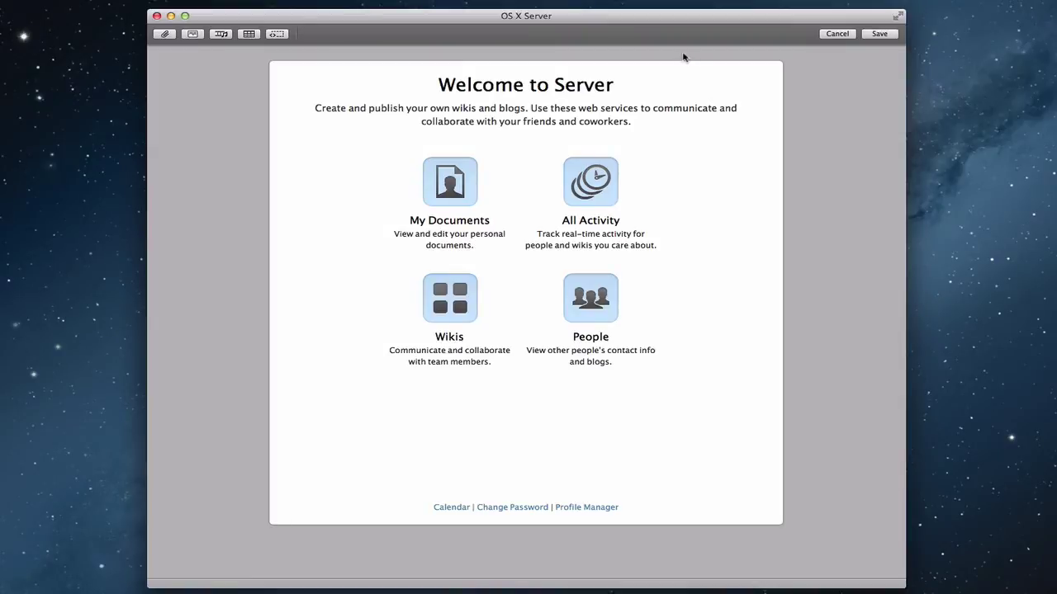
- Place the insertion point before the page heading, look at the image and media upload options, and upload nothing
click(350, 83)
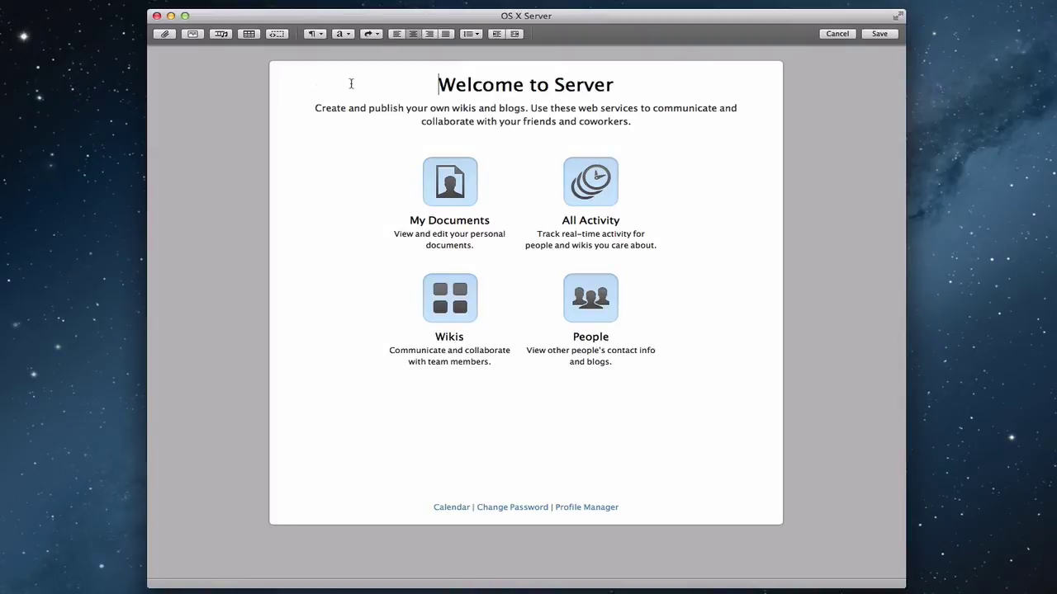
click(193, 34)
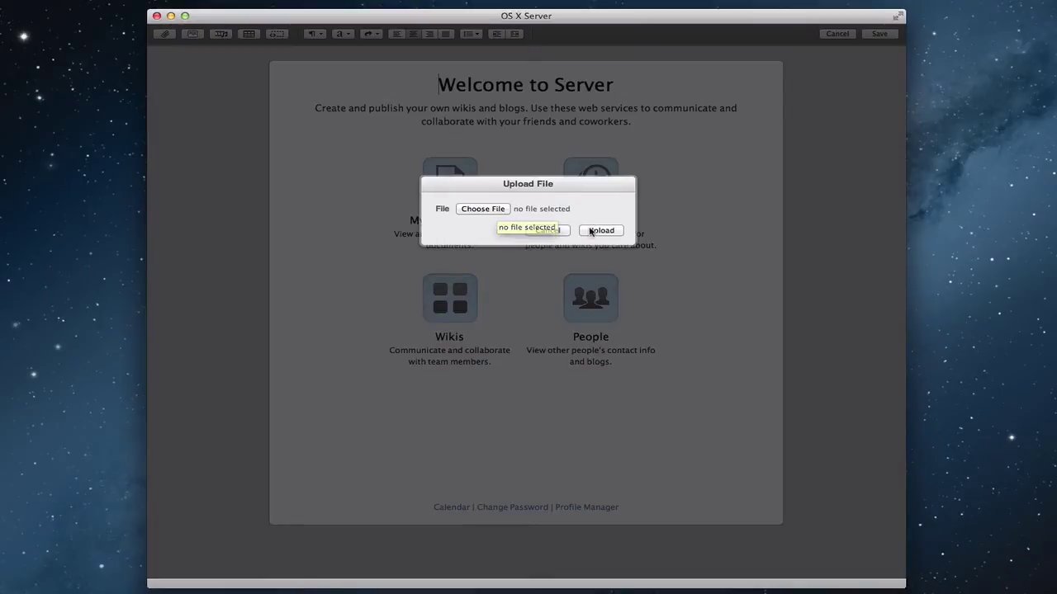
click(547, 231)
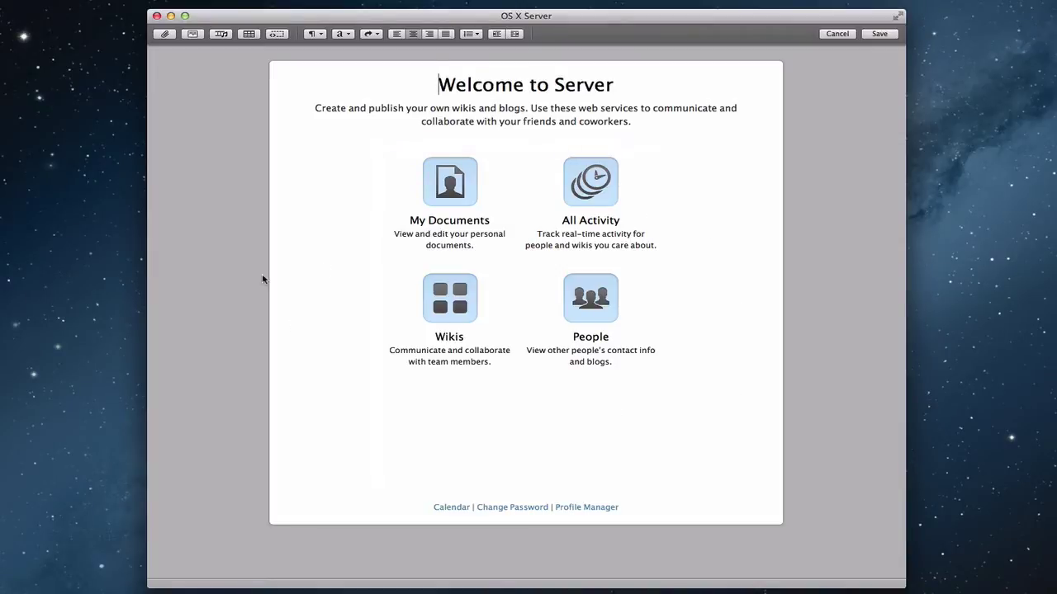
click(222, 36)
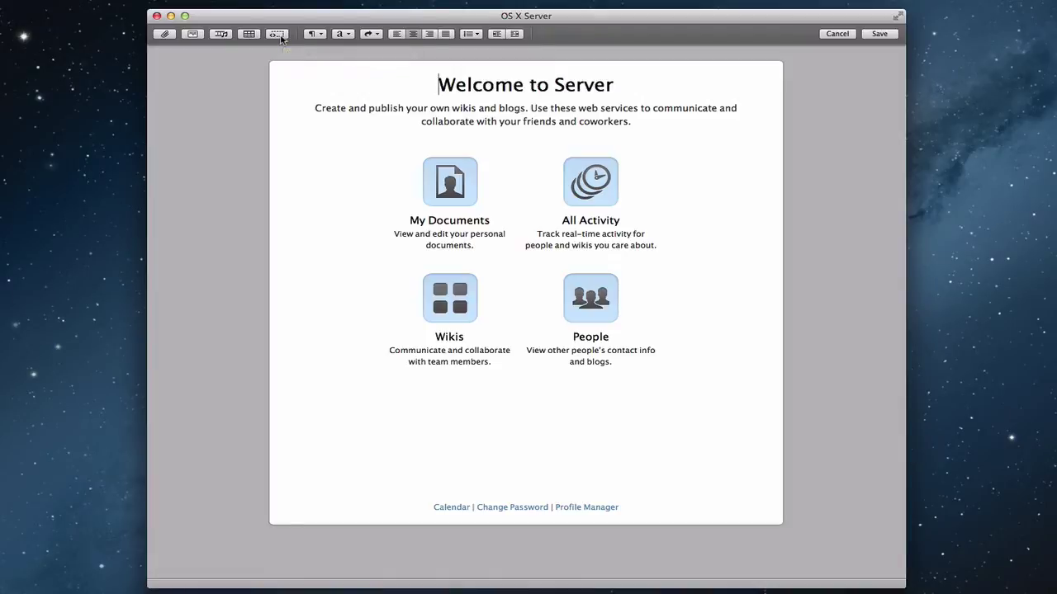
- Examine the character styles, paragraph styles, link choices and list formats available for the page text
click(350, 35)
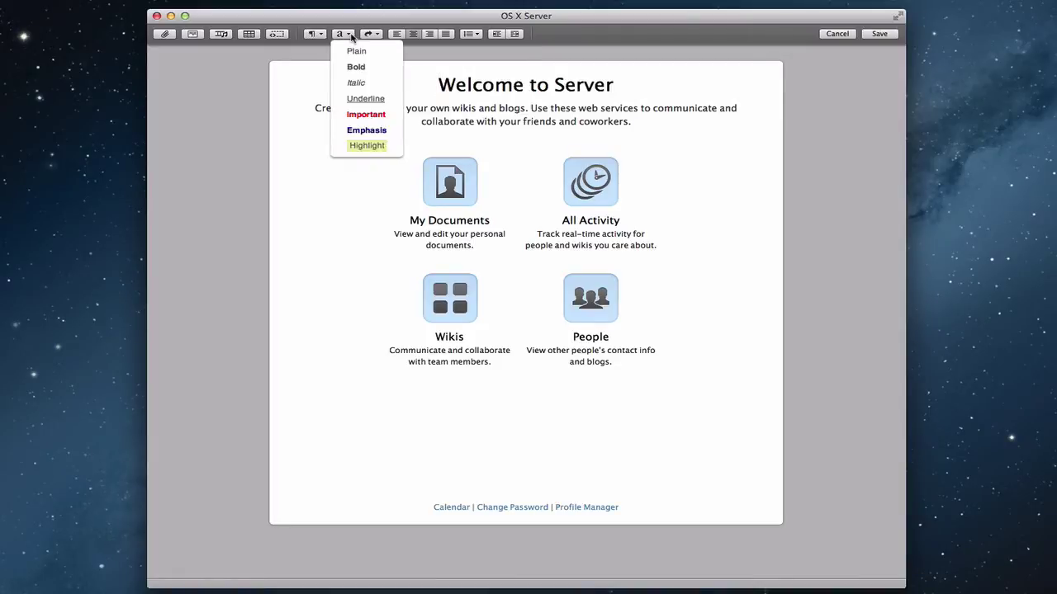
click(322, 34)
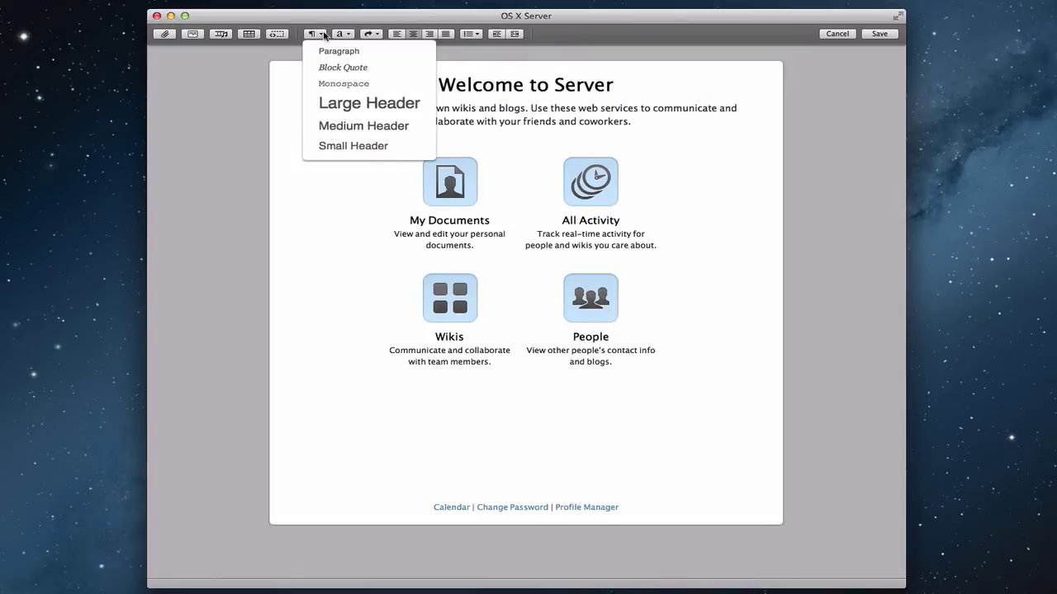
click(514, 61)
click(375, 35)
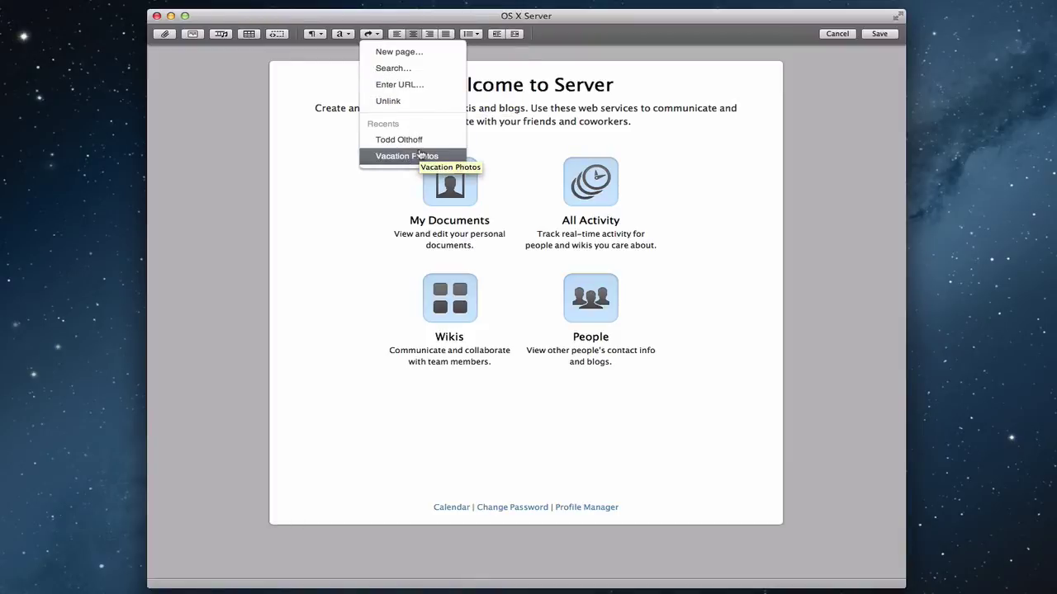
click(669, 83)
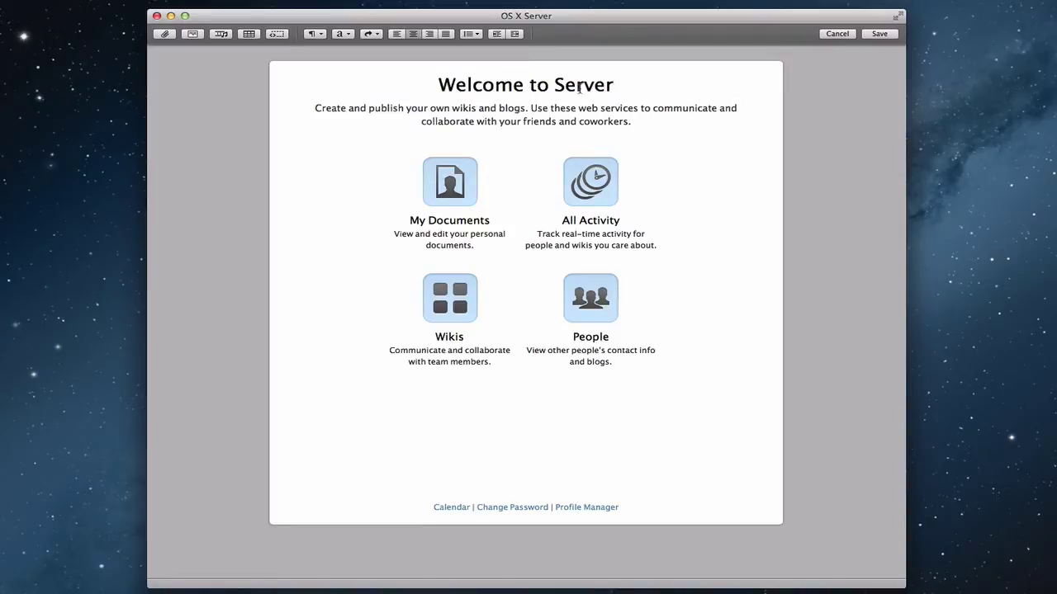
click(478, 35)
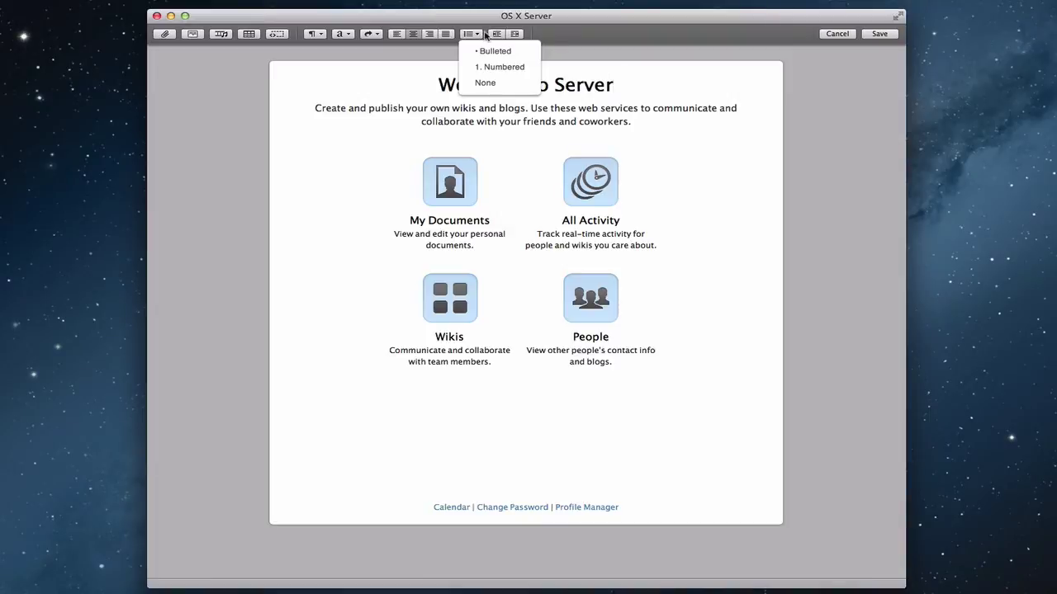
click(597, 67)
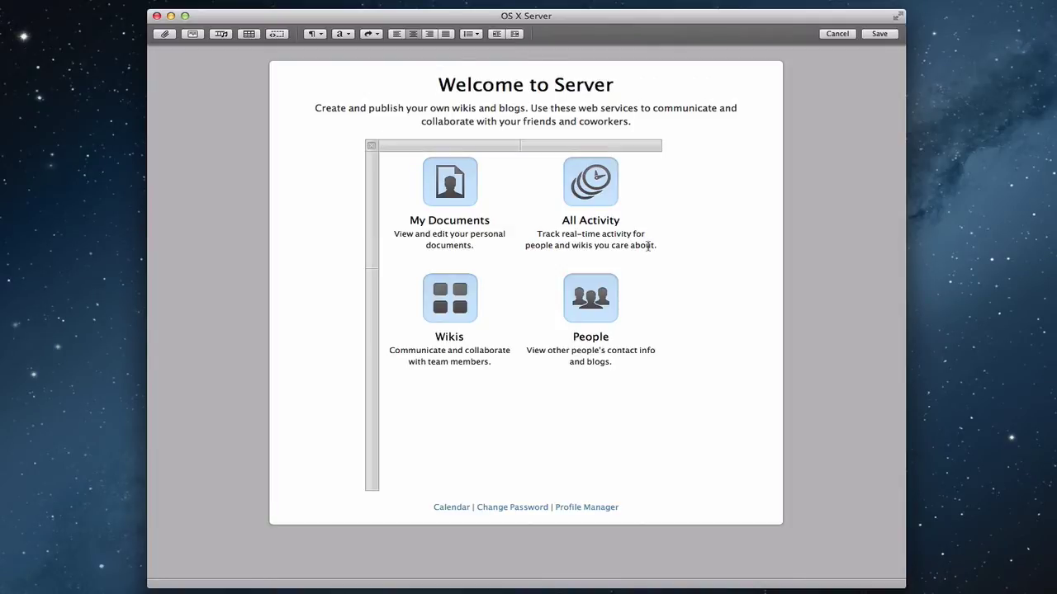
- Save the welcome page edits and view the options for adding pages, files, blog posts and wikis
click(880, 34)
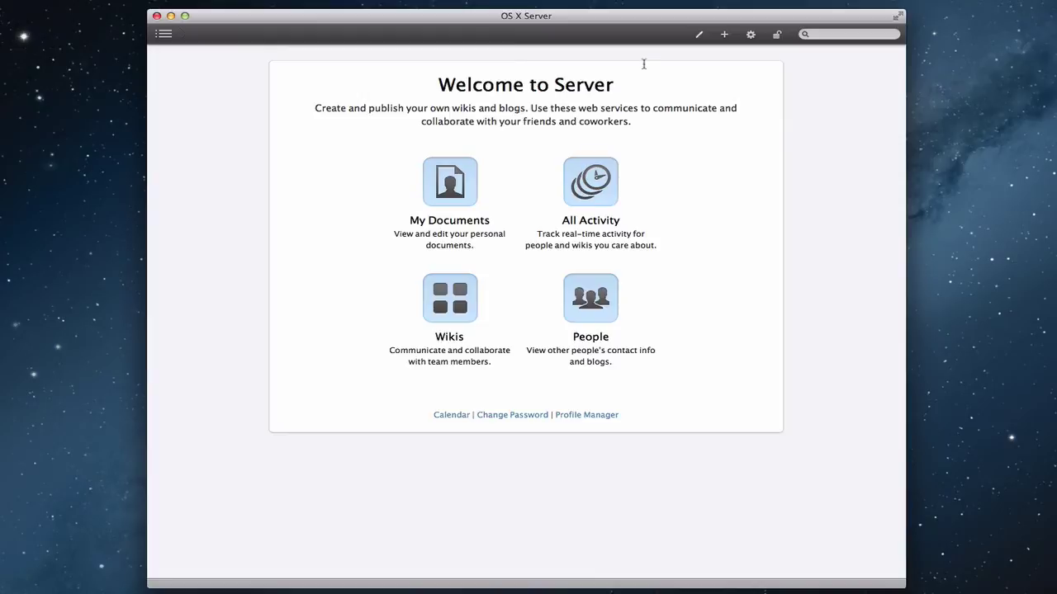
click(724, 37)
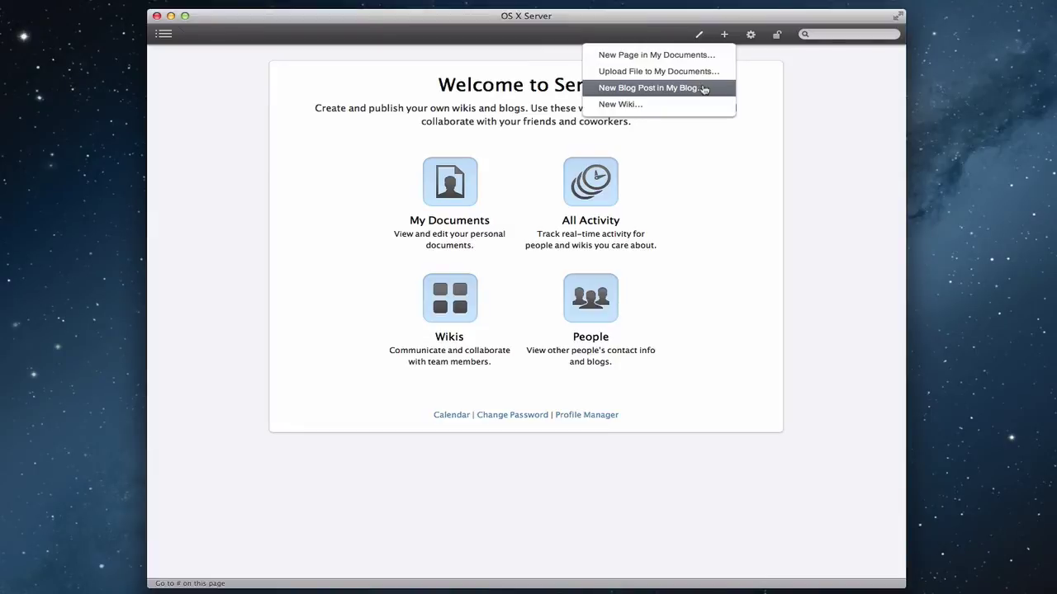
click(780, 60)
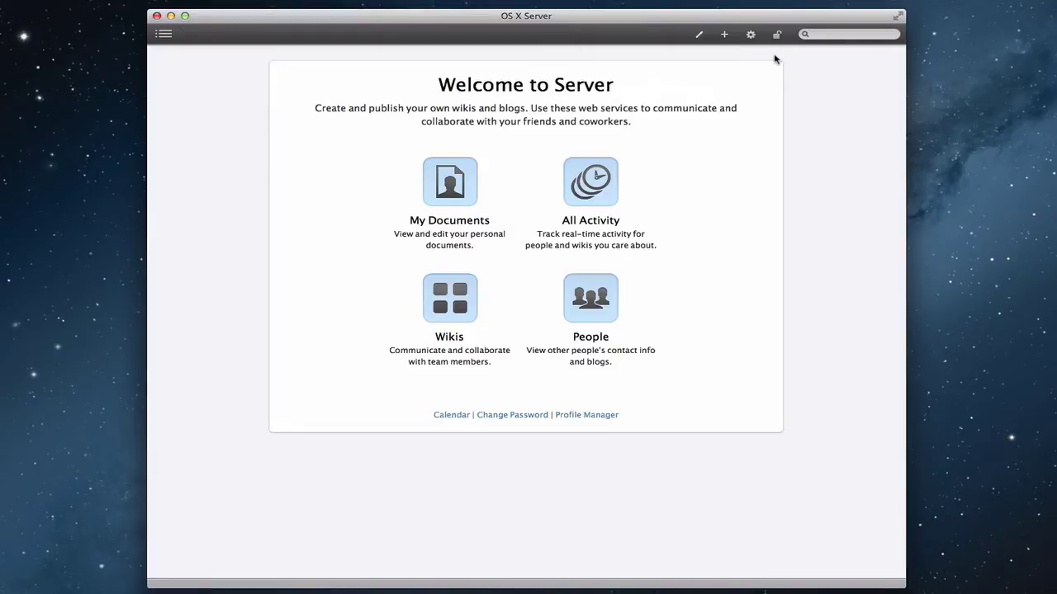
- Open the personal user settings and examine the general details and the icon, color scheme, banner and background options
click(751, 38)
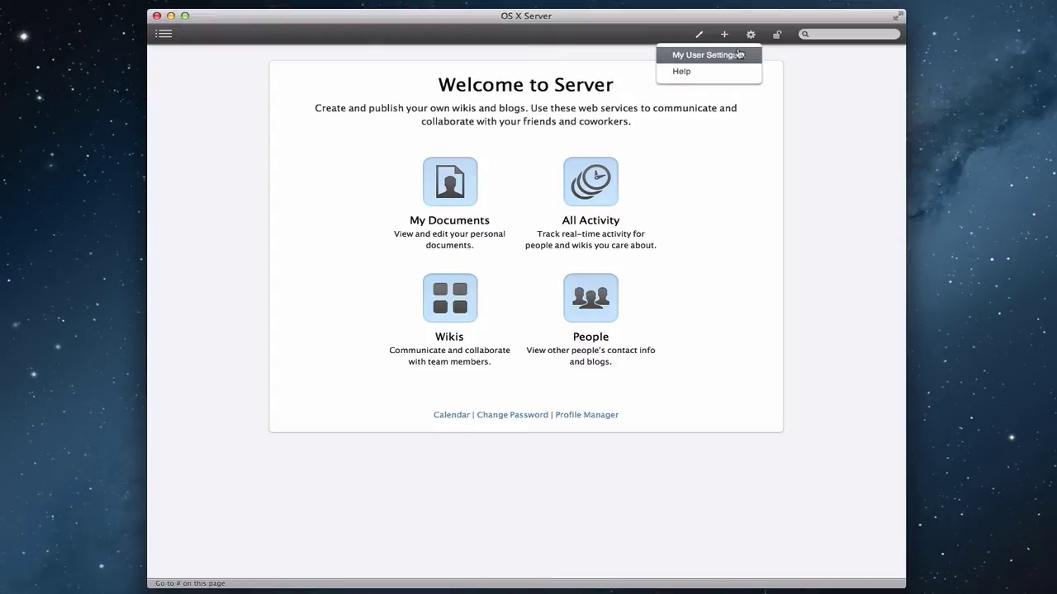
click(739, 54)
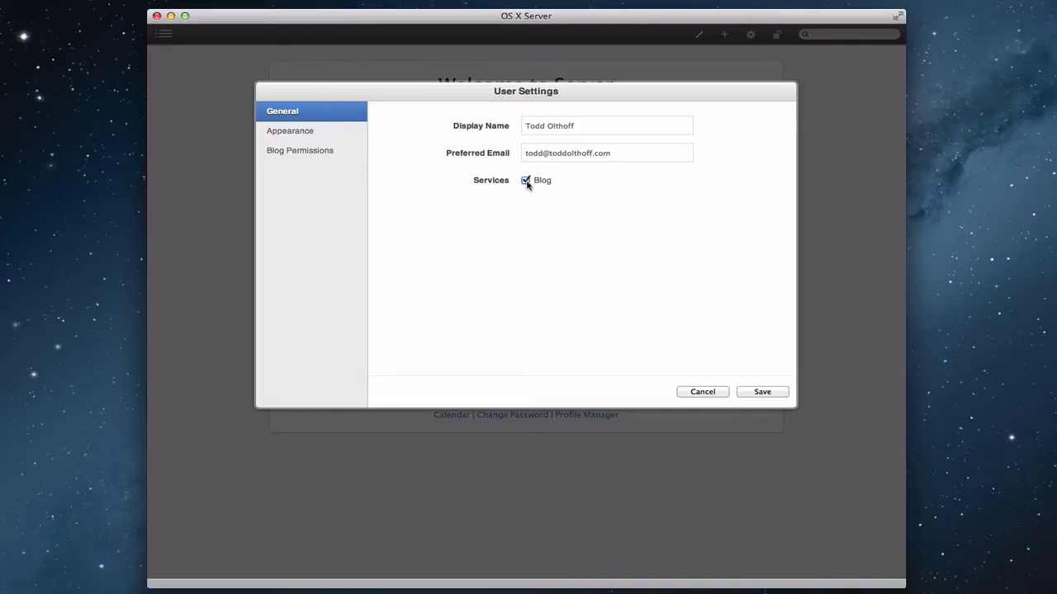
click(298, 132)
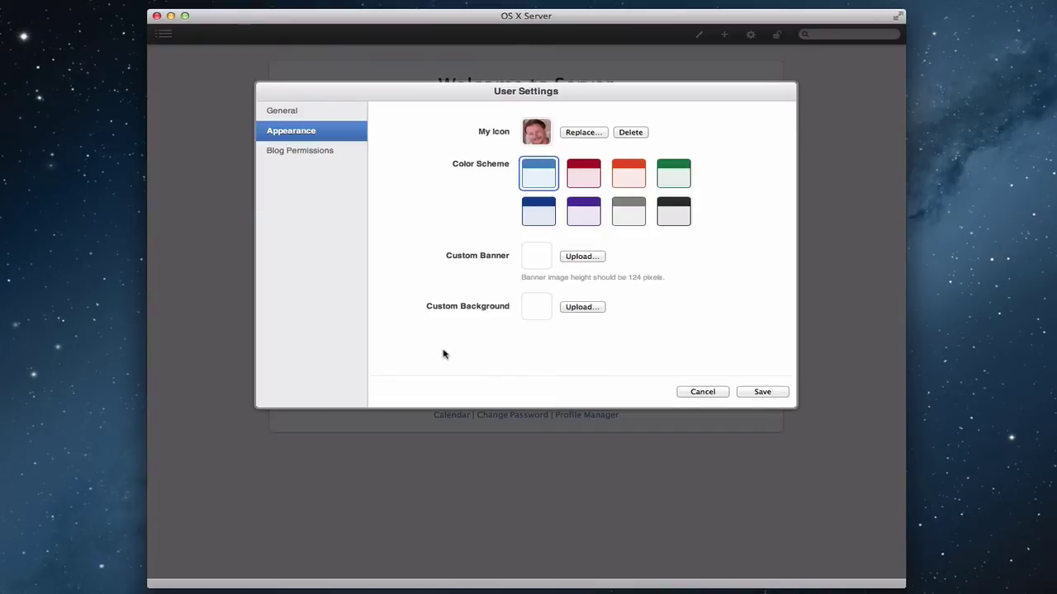
- Examine the blog access levels available for logged-in and unauthenticated users without changing them
click(321, 154)
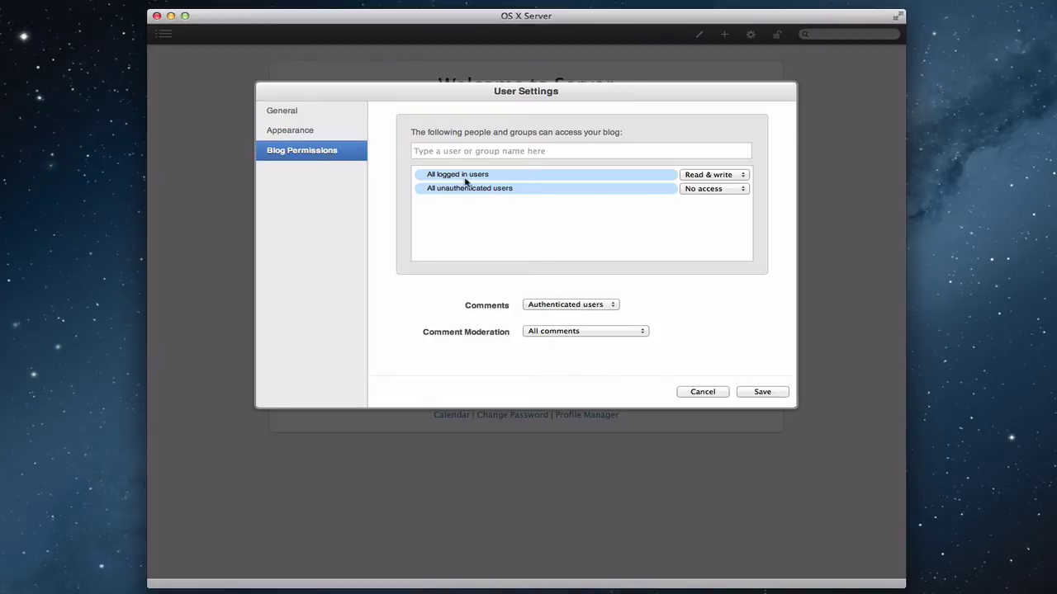
click(741, 180)
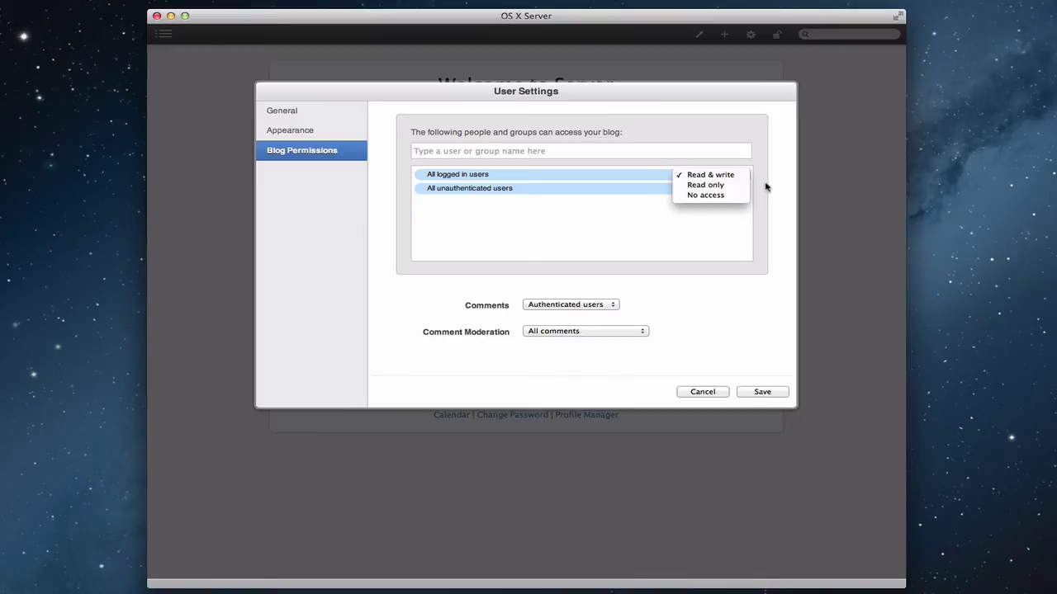
click(765, 187)
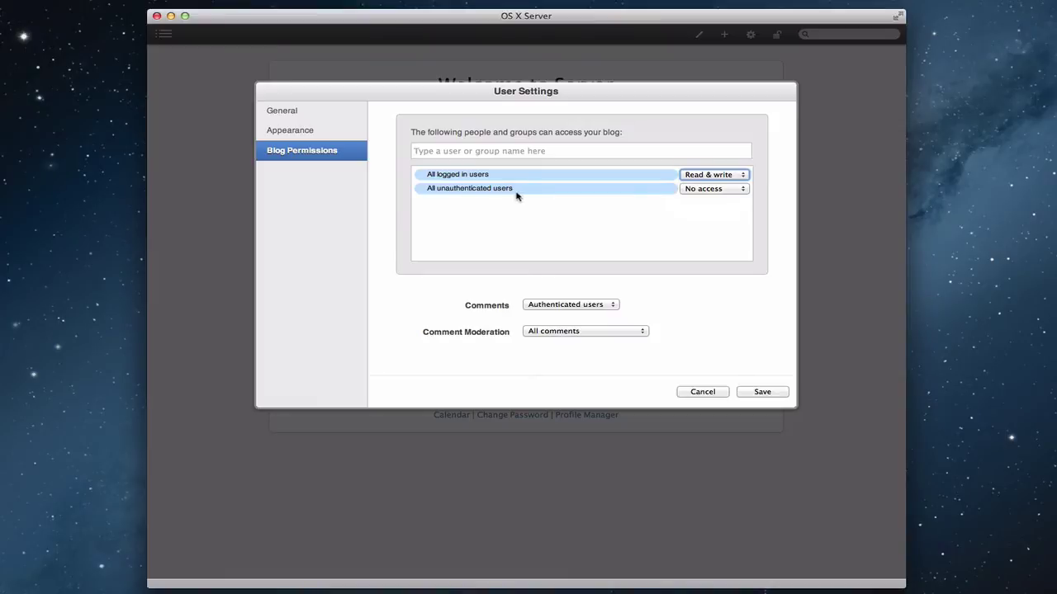
click(747, 192)
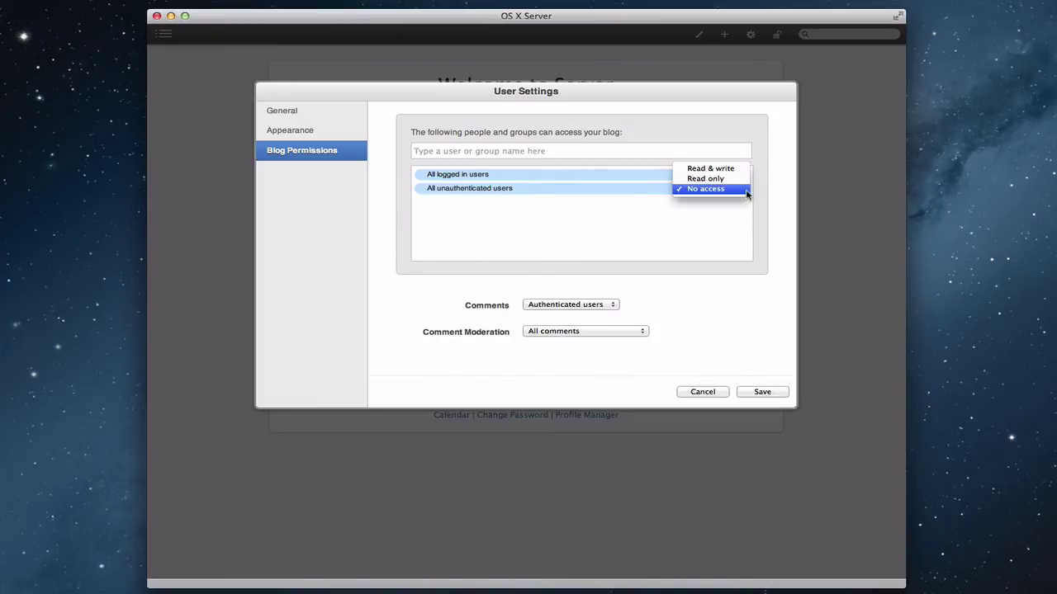
click(761, 198)
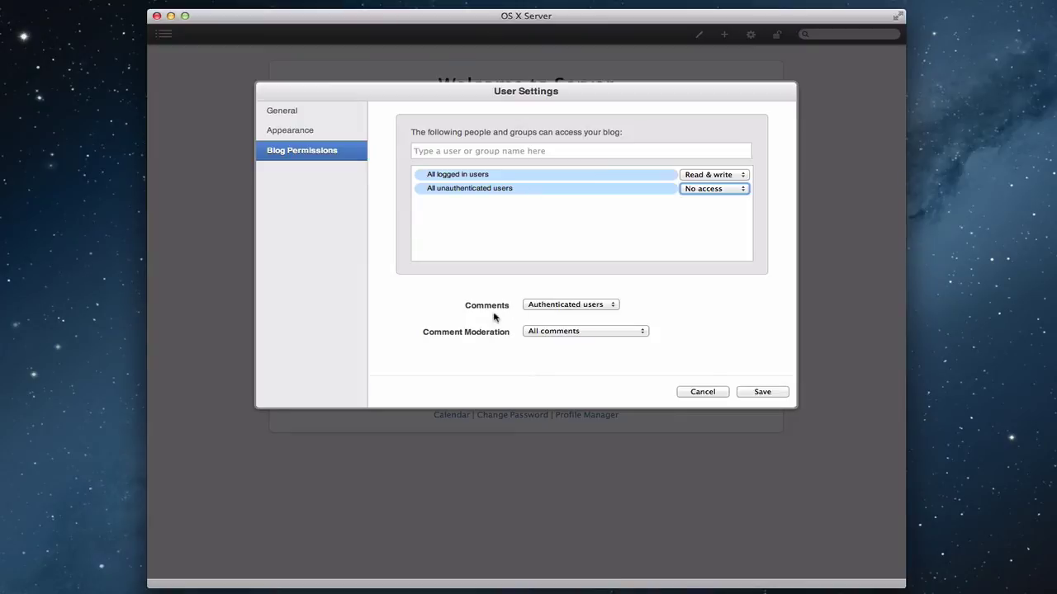
- Look at the choices for who may comment and for comment moderation, and leave the user settings without saving
click(611, 307)
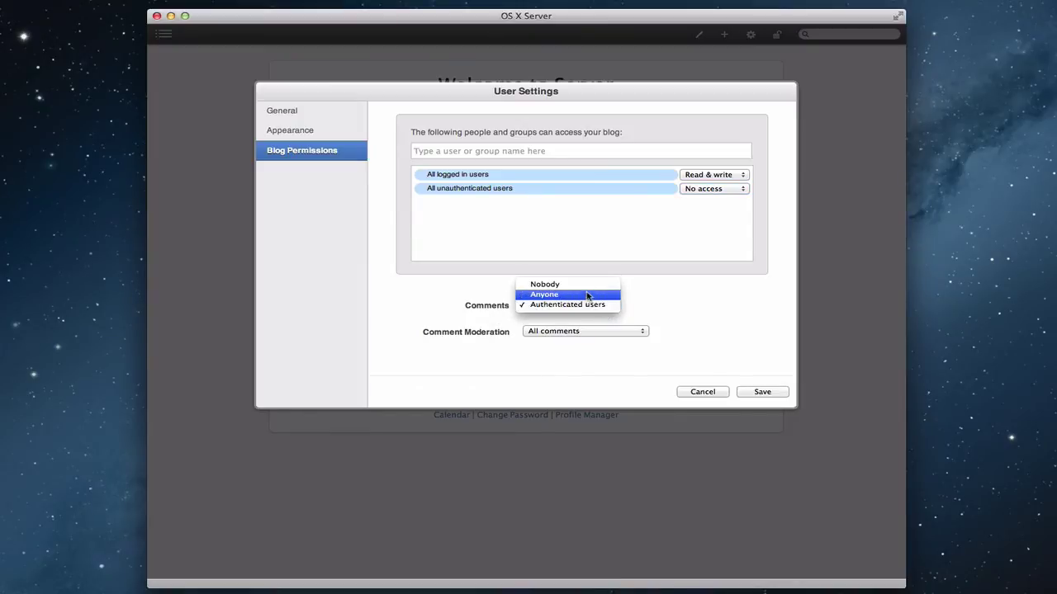
click(689, 309)
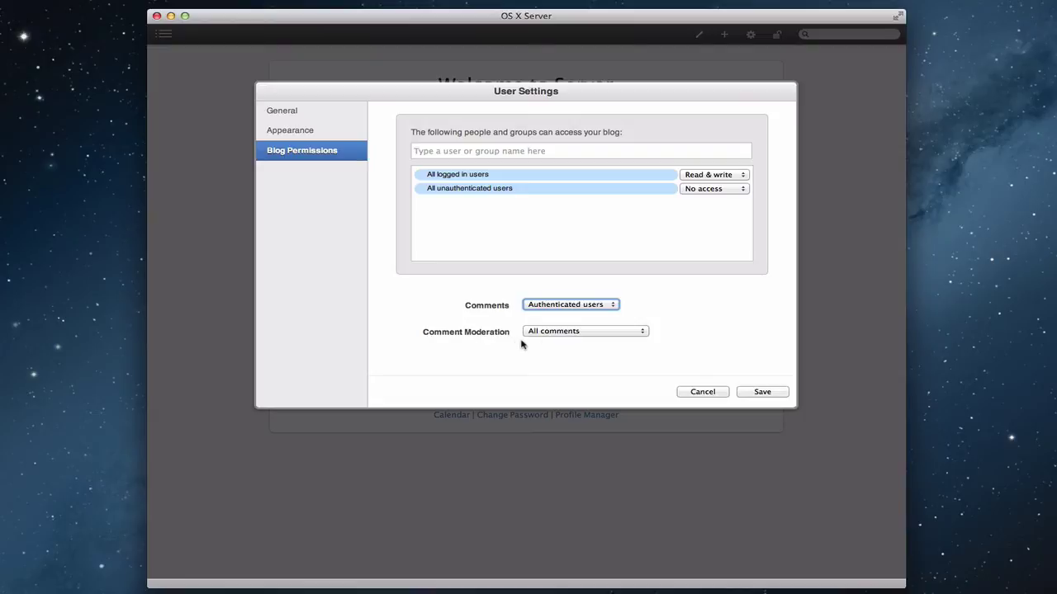
click(644, 333)
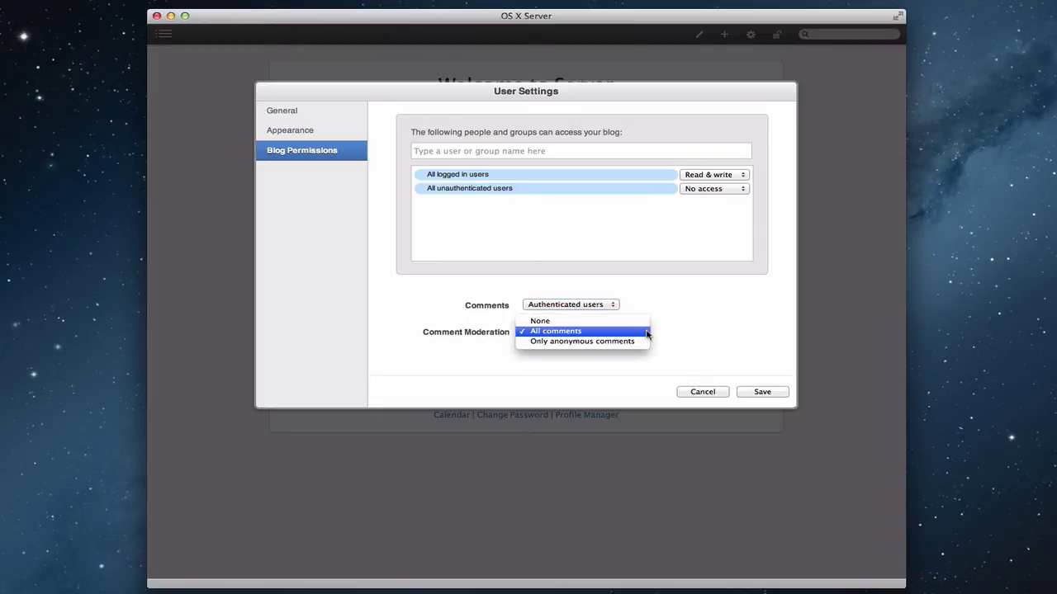
click(690, 339)
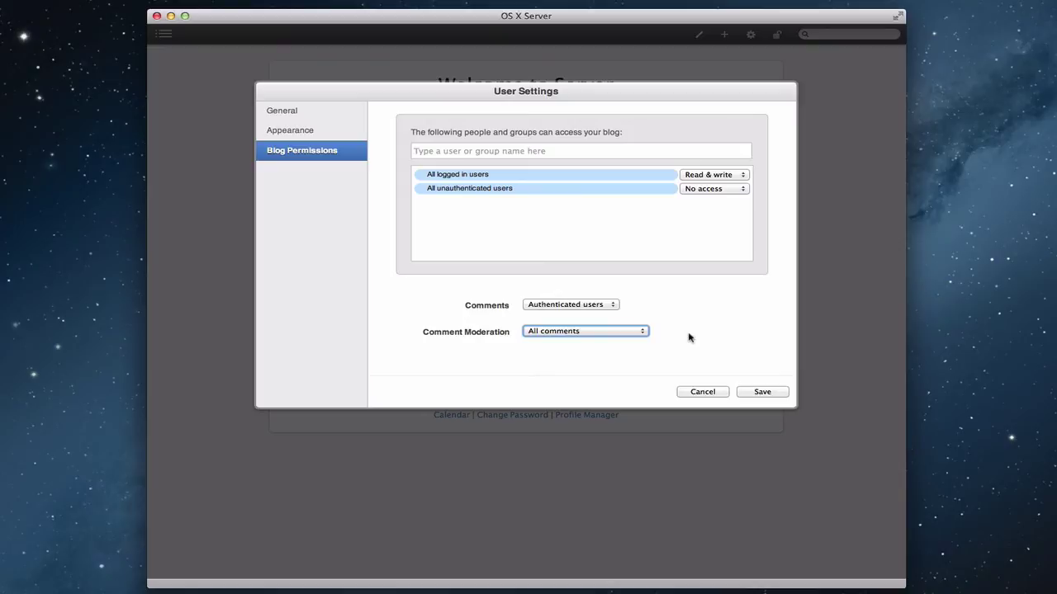
click(702, 393)
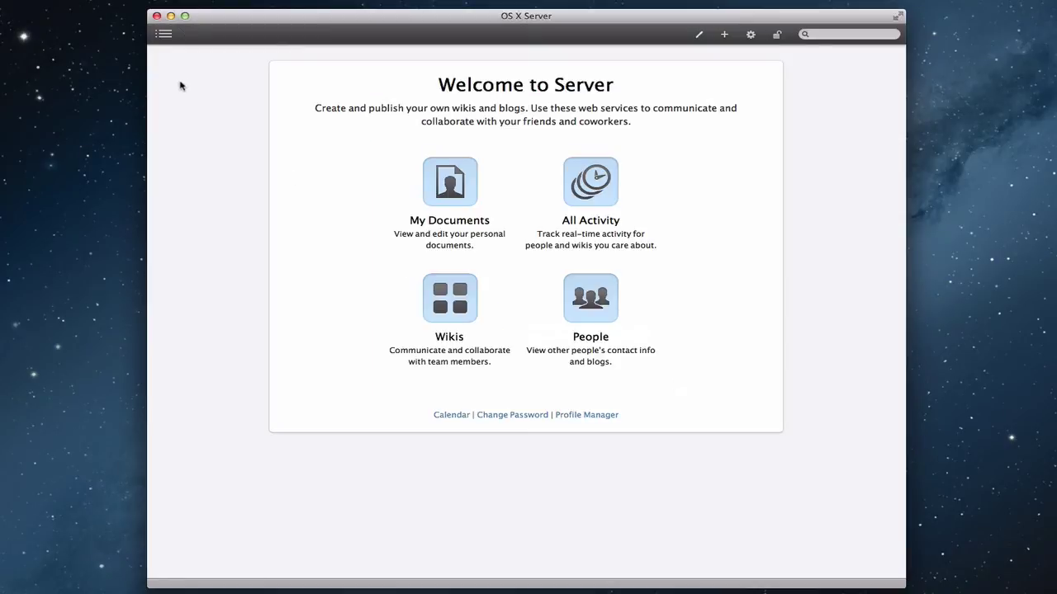
- Go to the signed-in user's profile page, look at it in edit mode, and leave editing without saving
click(164, 34)
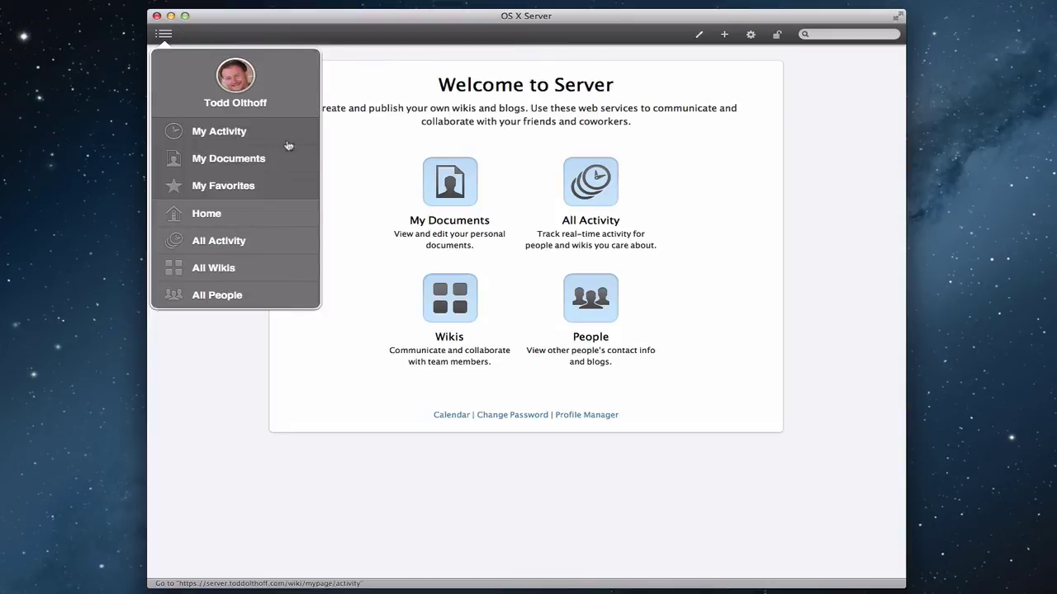
click(235, 103)
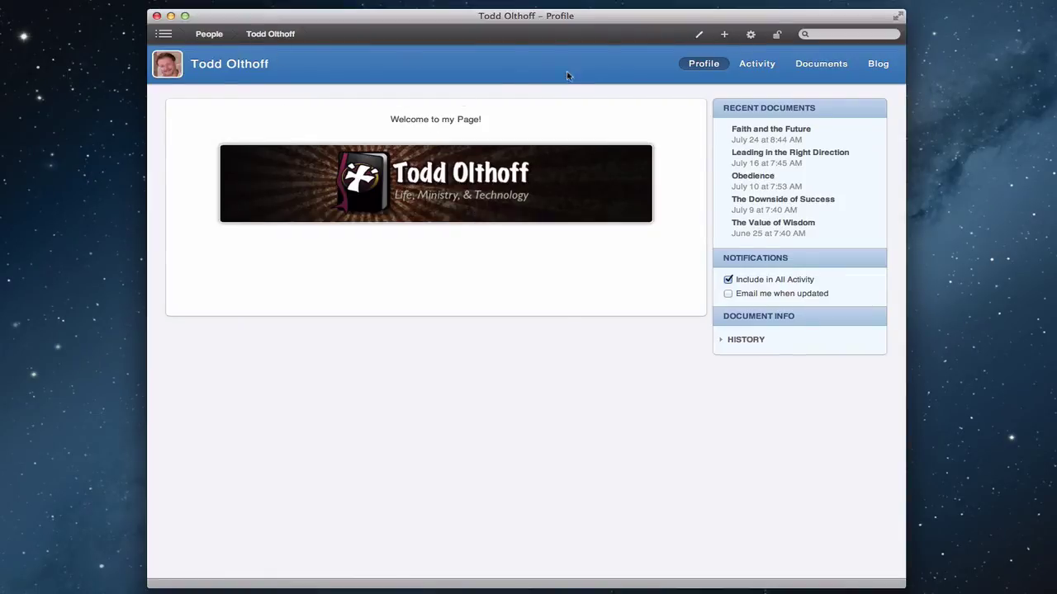
click(700, 36)
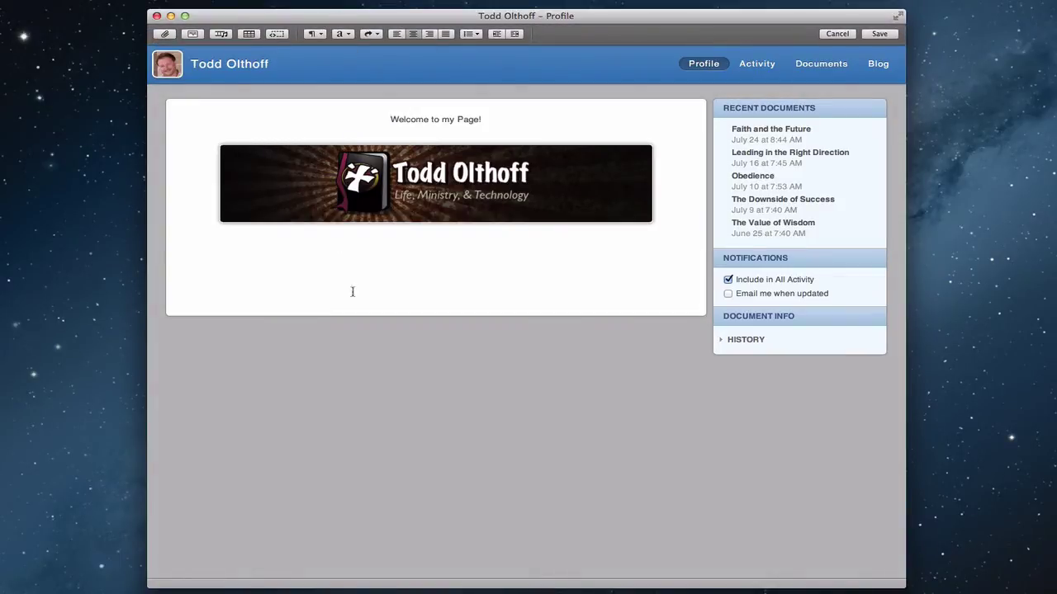
mouse_move(467, 206)
click(837, 34)
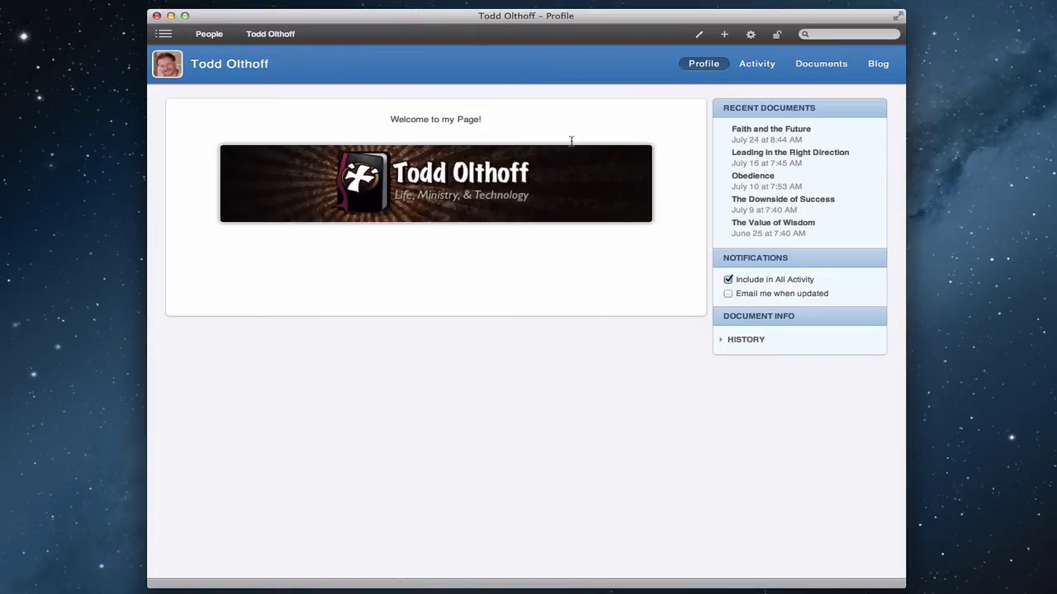
- View the profile's activity, filtering it by unread and by favorites before returning to everything
click(757, 64)
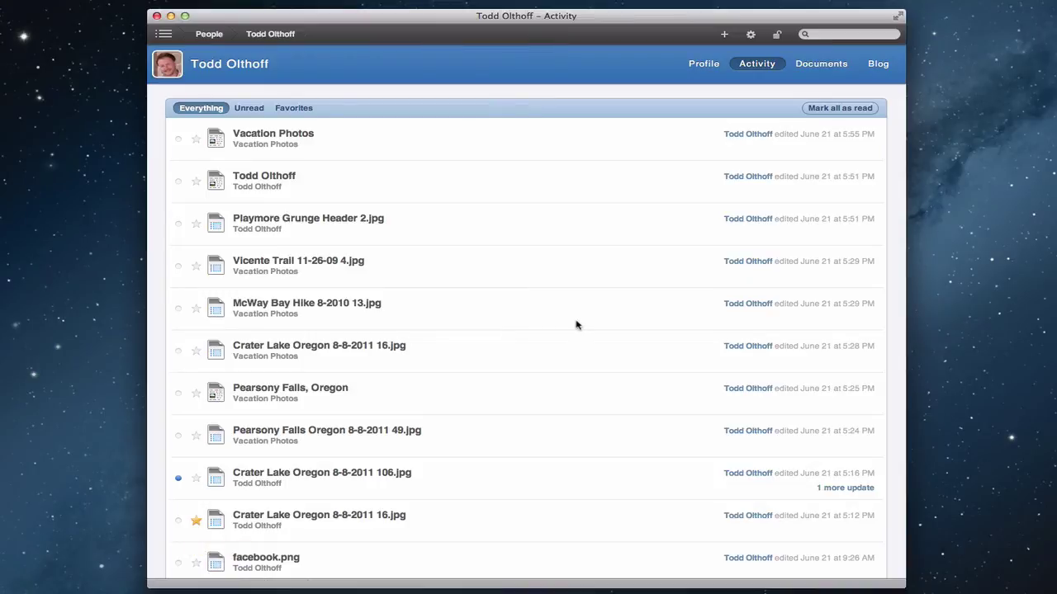
click(250, 109)
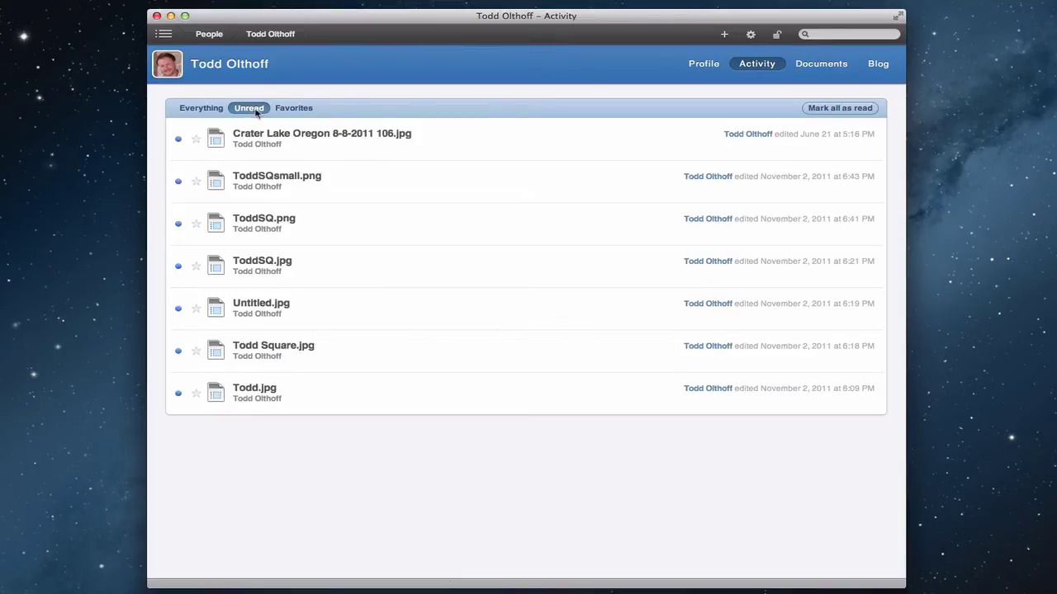
click(296, 110)
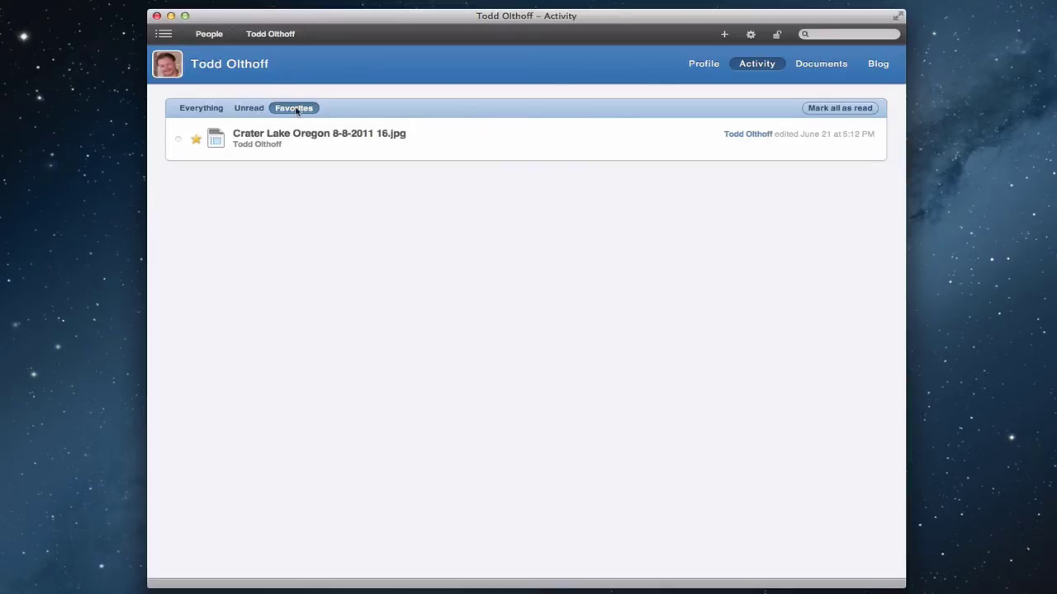
click(205, 110)
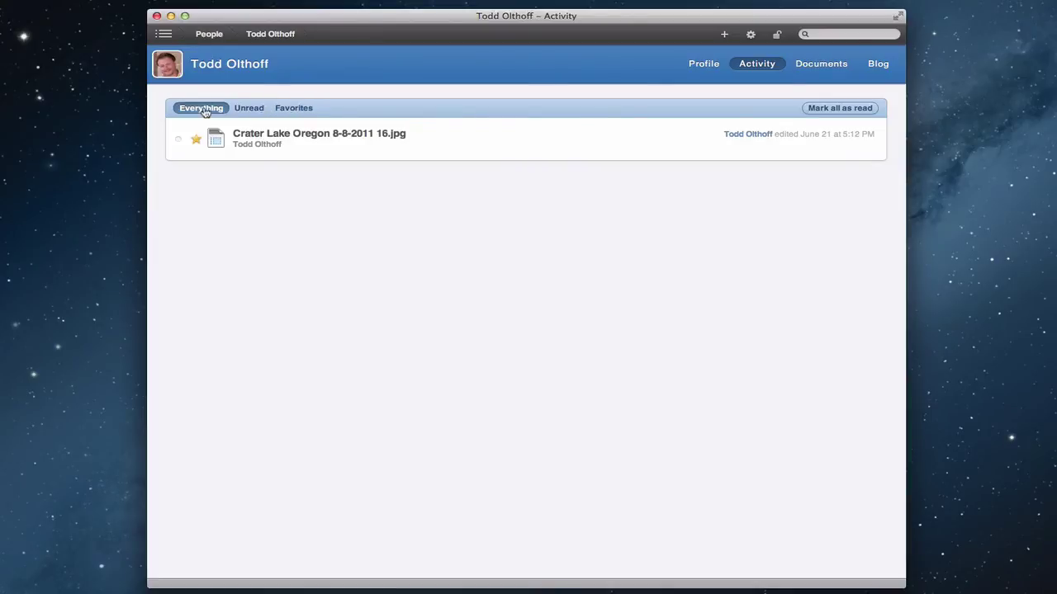
- Look through the profile's documents, and view its blog posts filtered by favorites, deleted and everything
click(828, 70)
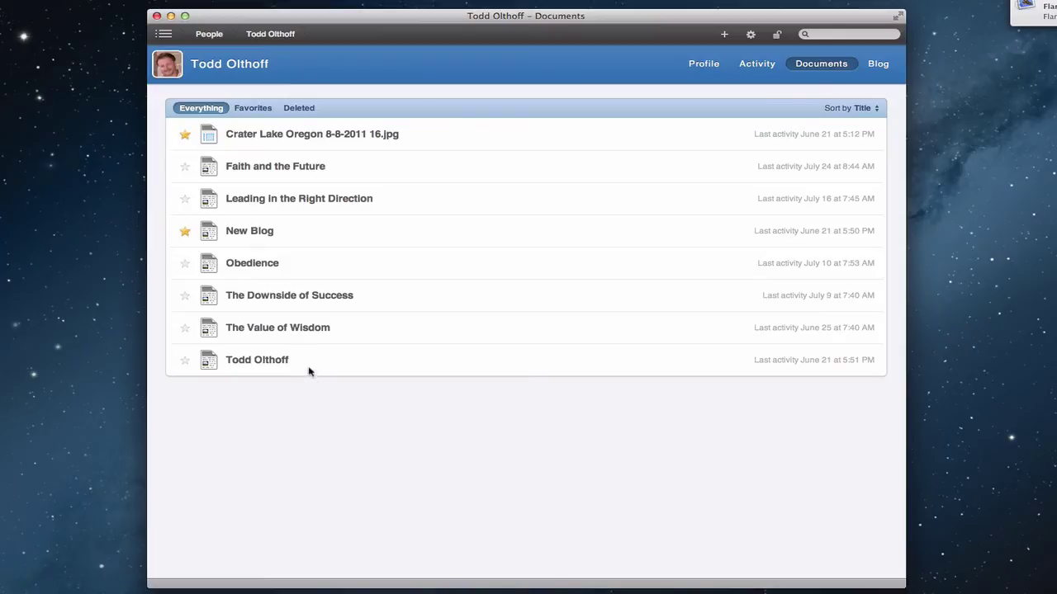
click(183, 134)
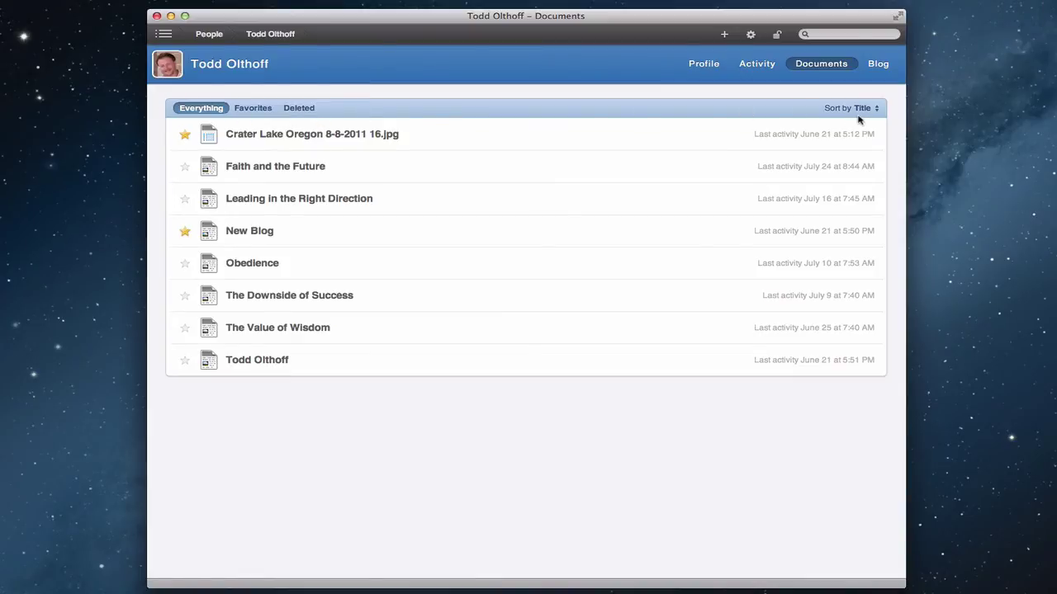
click(880, 66)
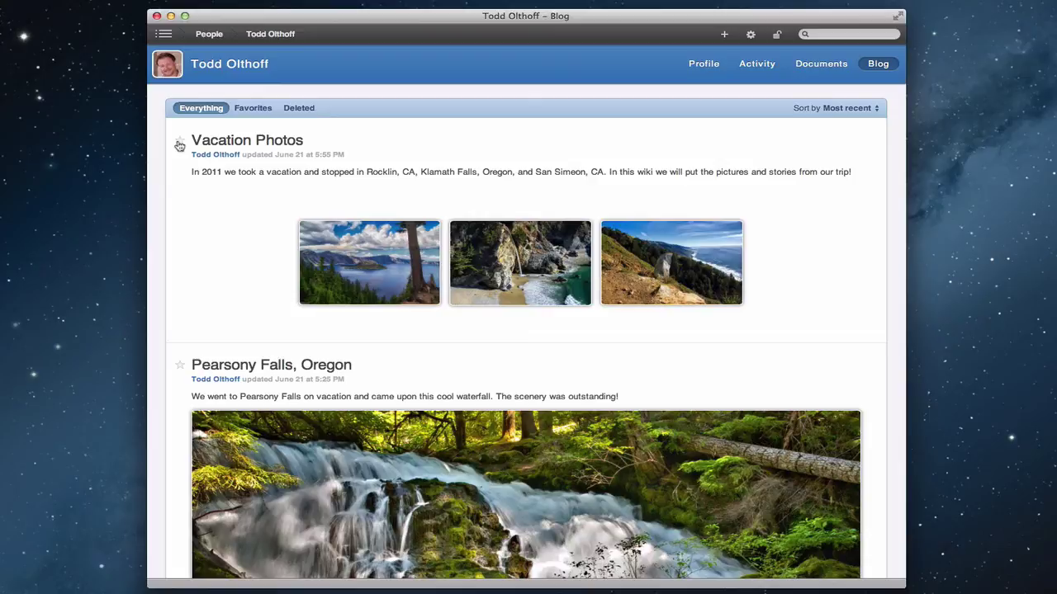
click(260, 113)
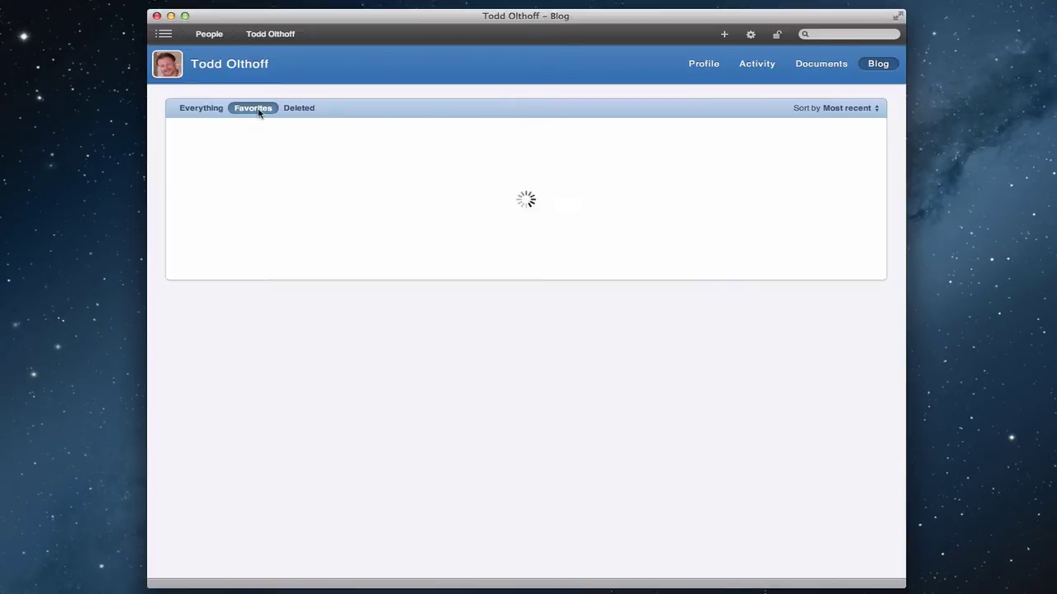
click(302, 111)
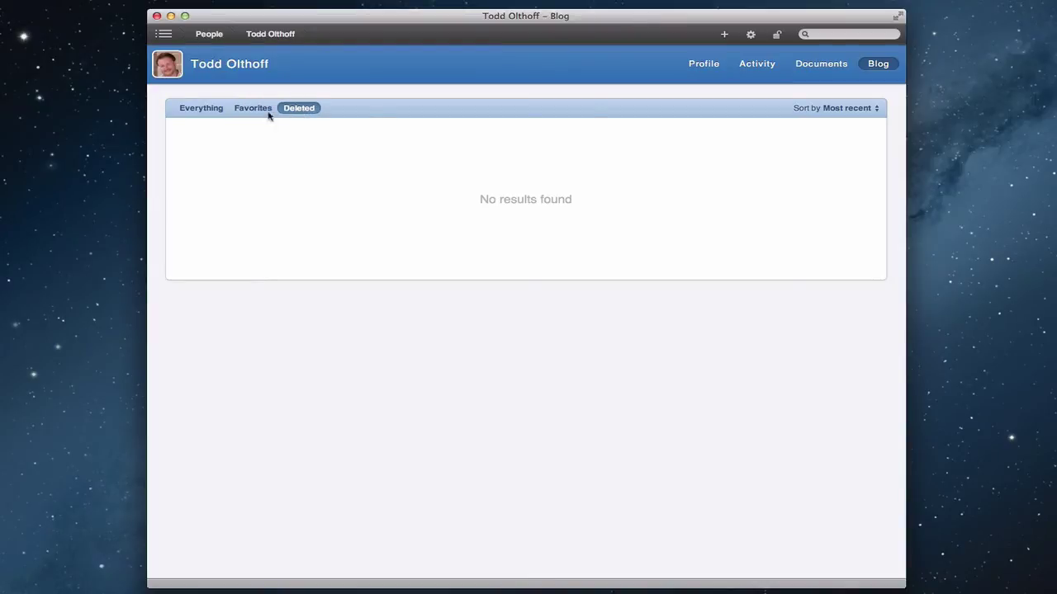
click(212, 115)
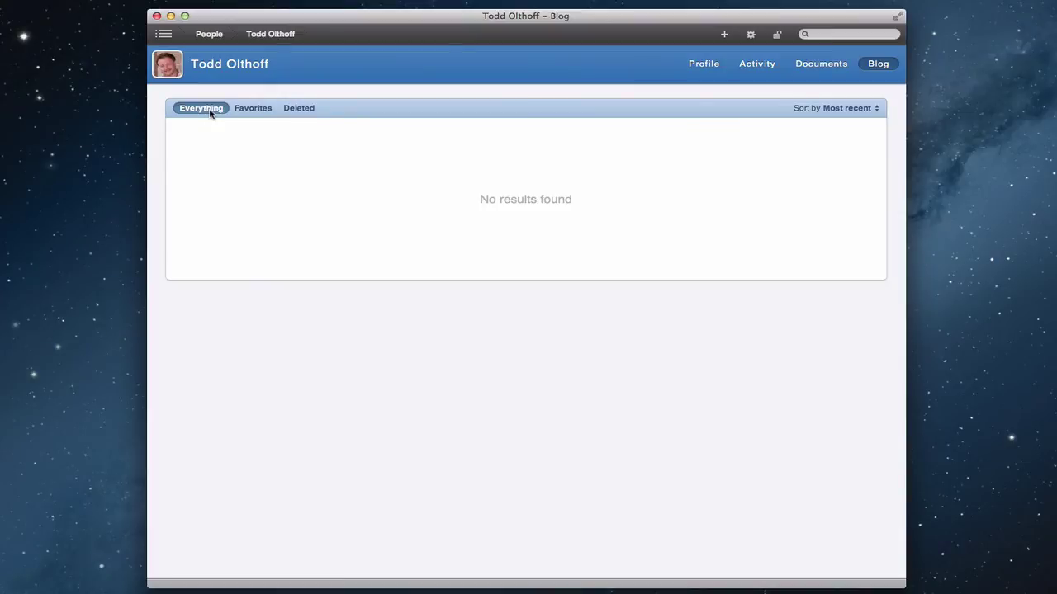
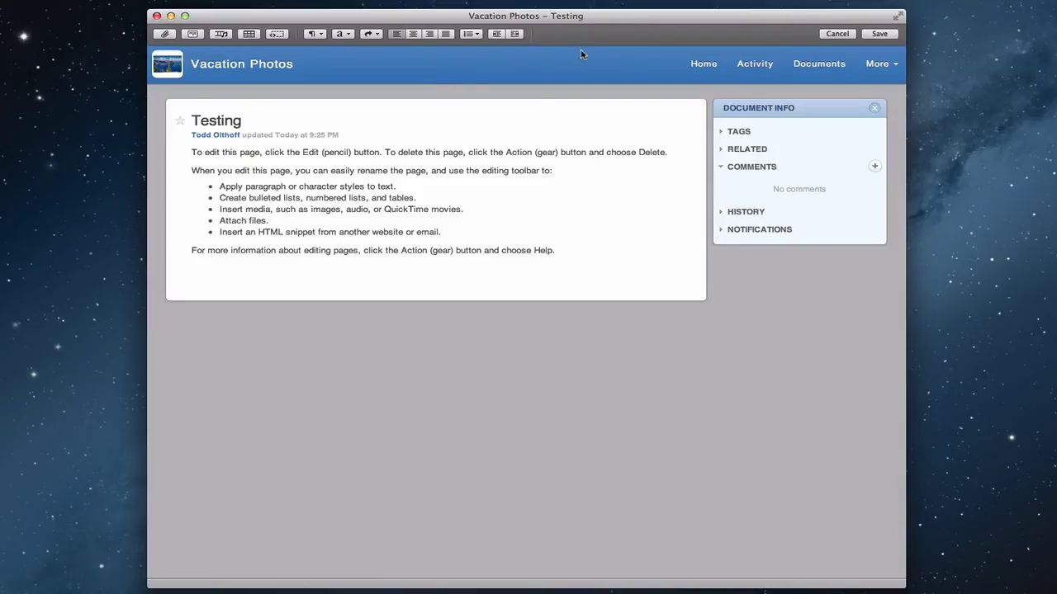
- Replace all the default body text of the Testing blog post with "This is test blog post."
key(super+a)
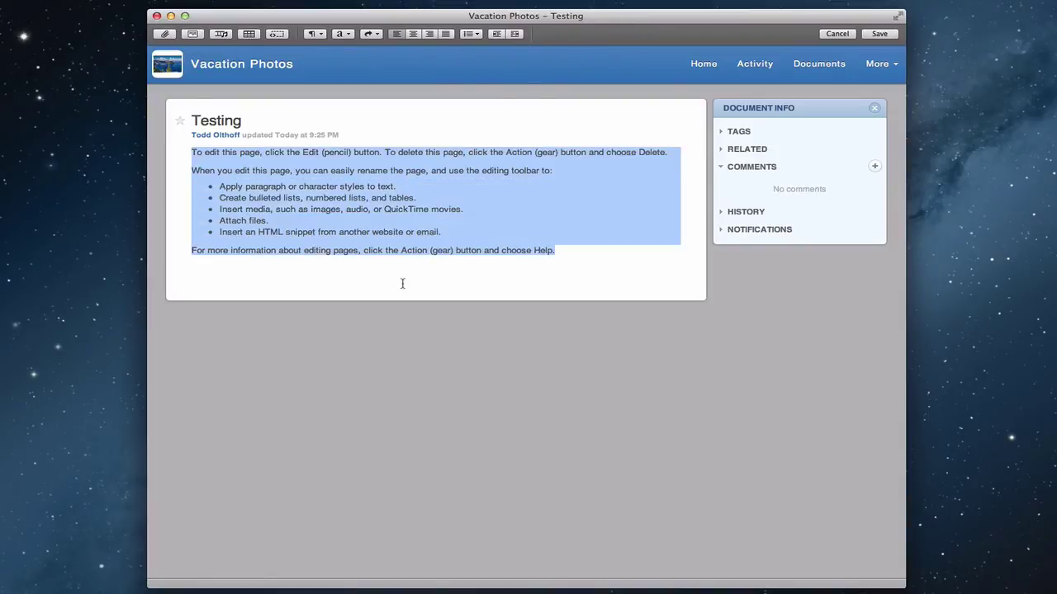
text(This)
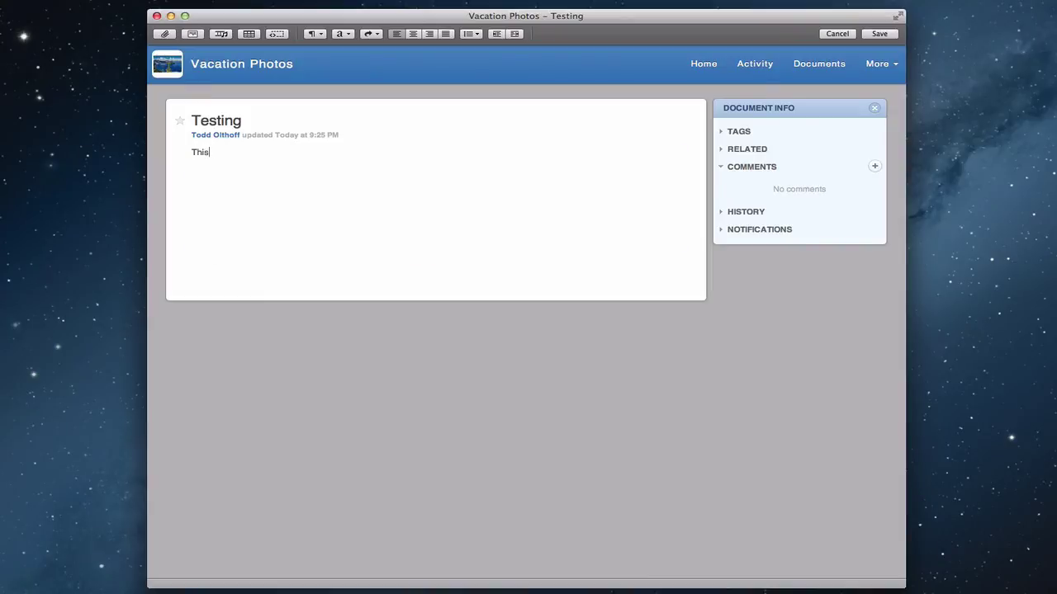
text( is test blog post.)
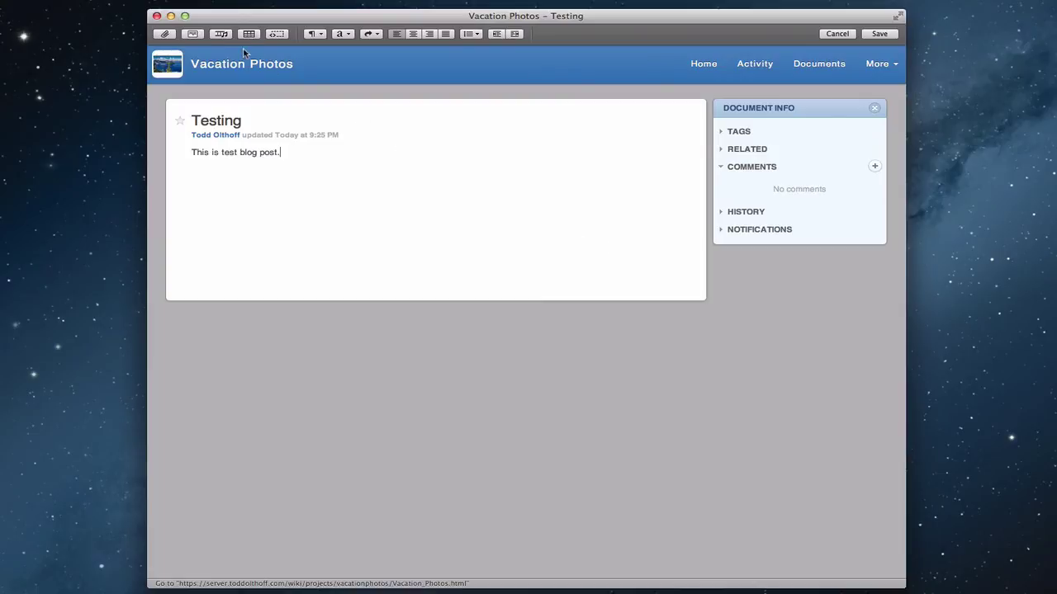
- Add the tag "Test" to the Testing blog post
click(720, 135)
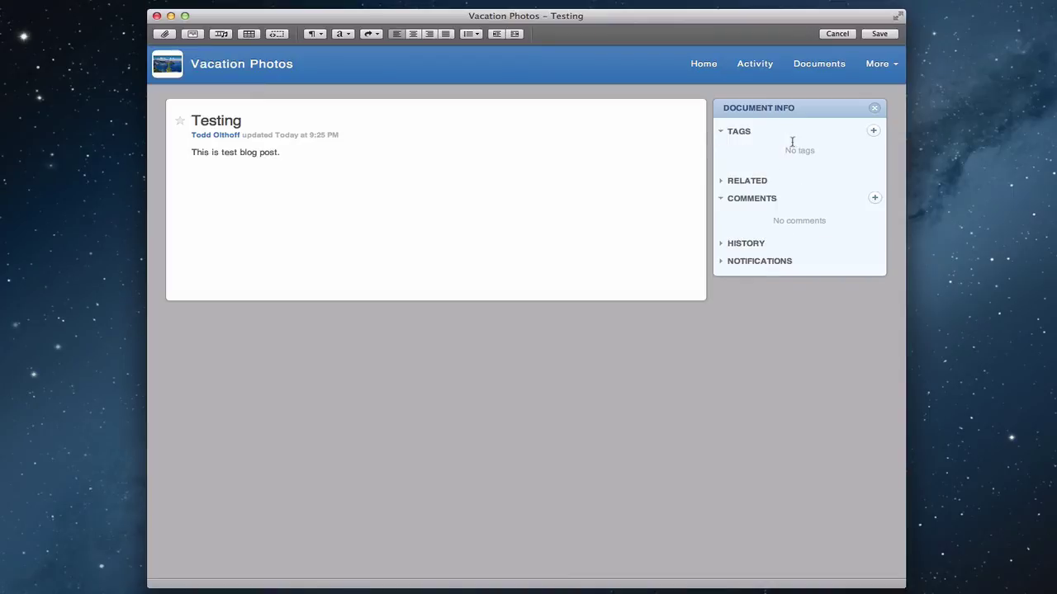
click(872, 132)
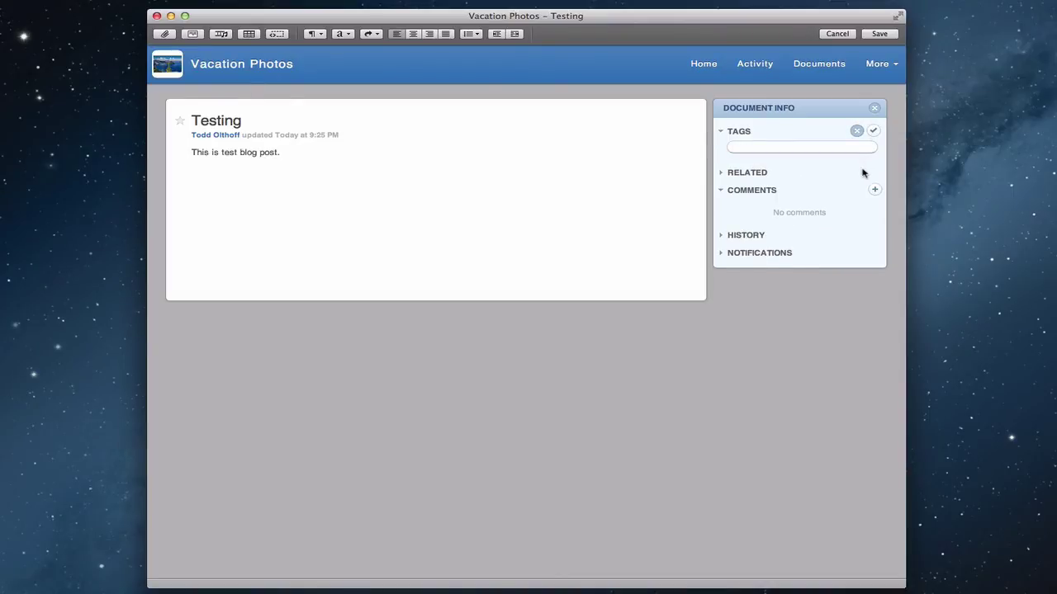
text(TEst)
key(BackSpace)
key(BackSpace)
key(BackSpace)
key(Return)
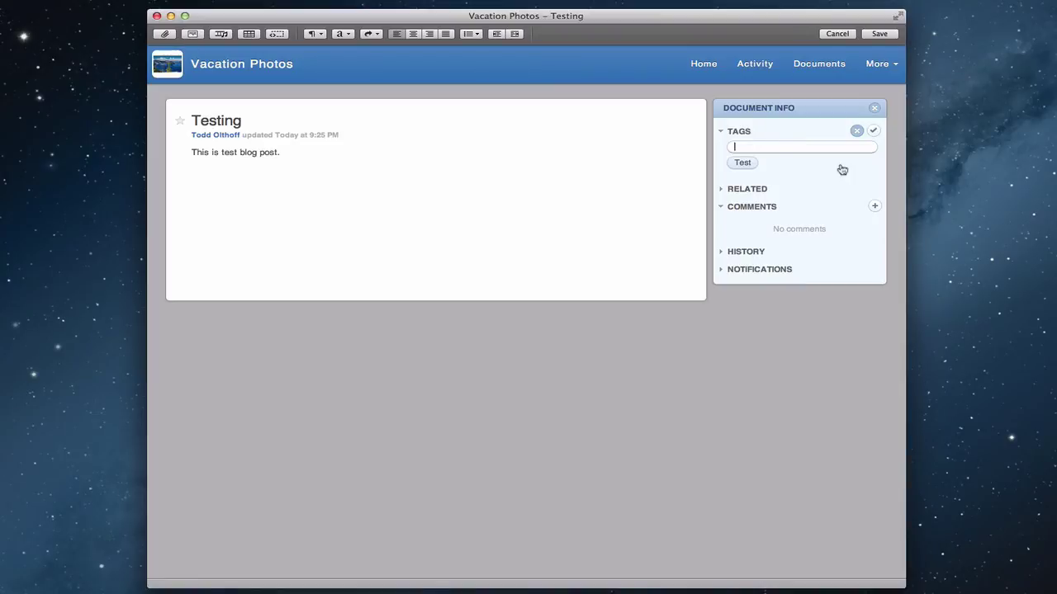
- Add the Vacation Photos page as a related document of the Testing blog post
click(720, 190)
click(874, 189)
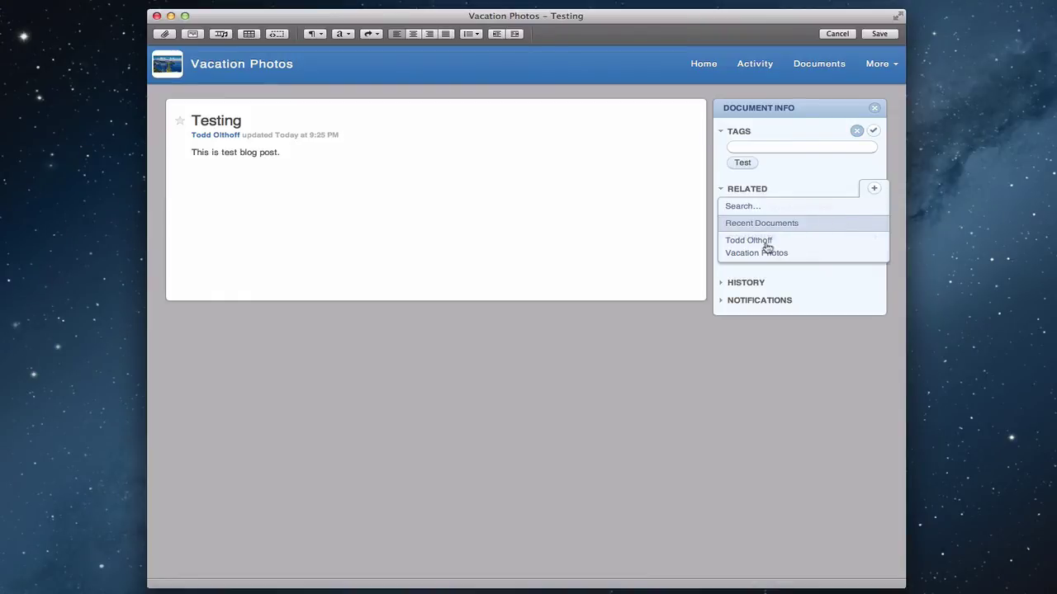
click(772, 255)
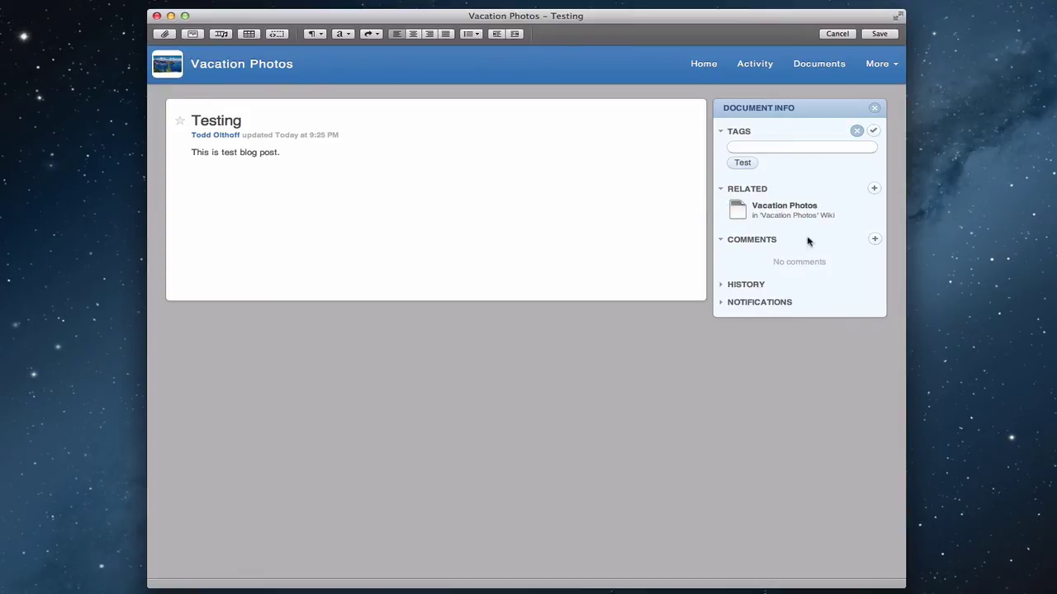
- Post the comment "This is a great post." on the Testing blog post
click(873, 241)
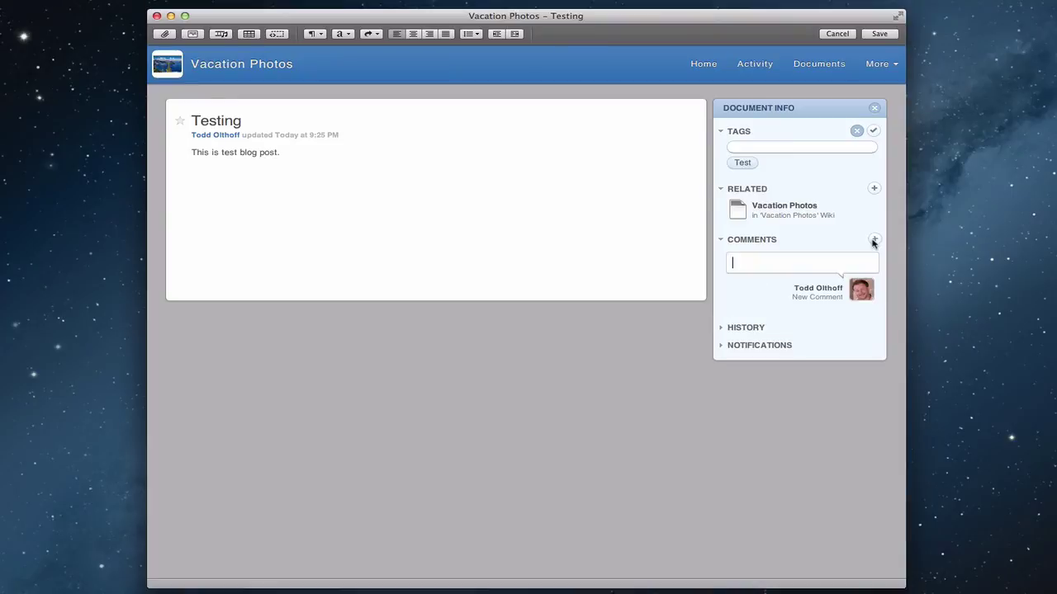
text(T)
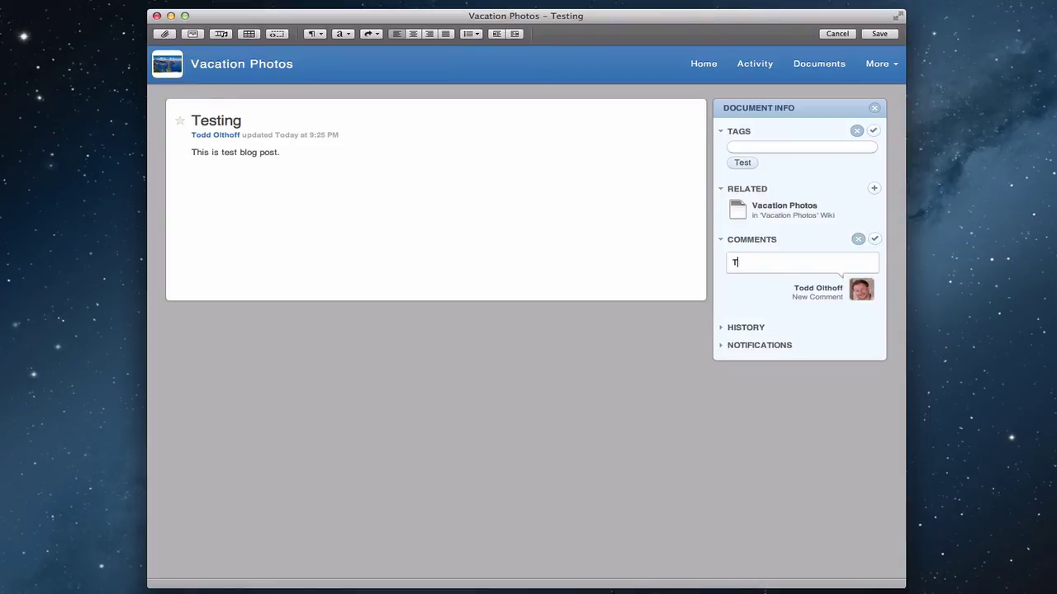
text(his is a great Pos)
key(BackSpace)
text(post.)
click(874, 239)
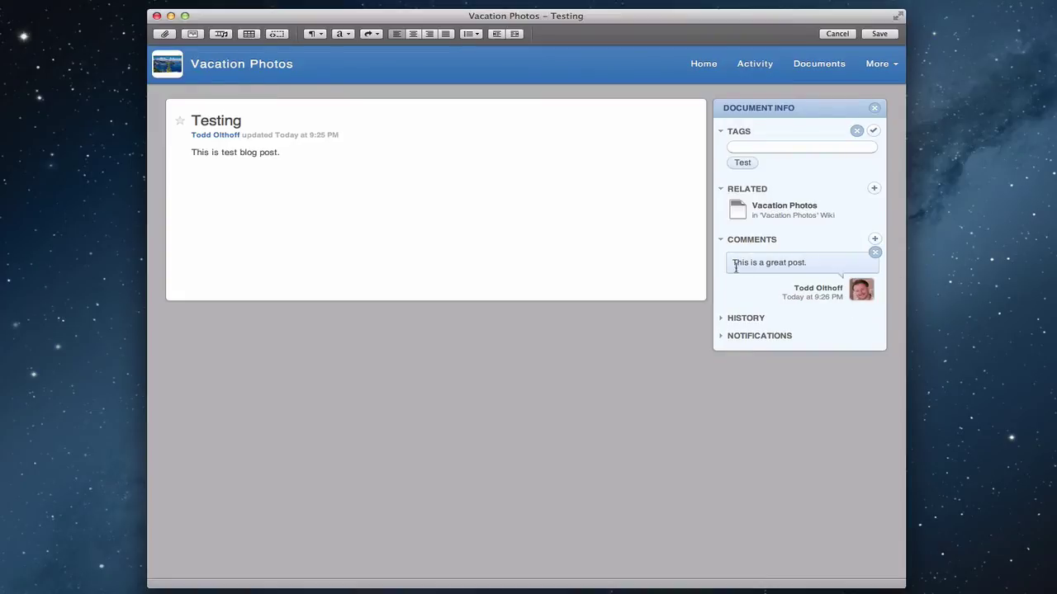
- Expand the Testing post's history and email notification options, and save the blog post
click(722, 320)
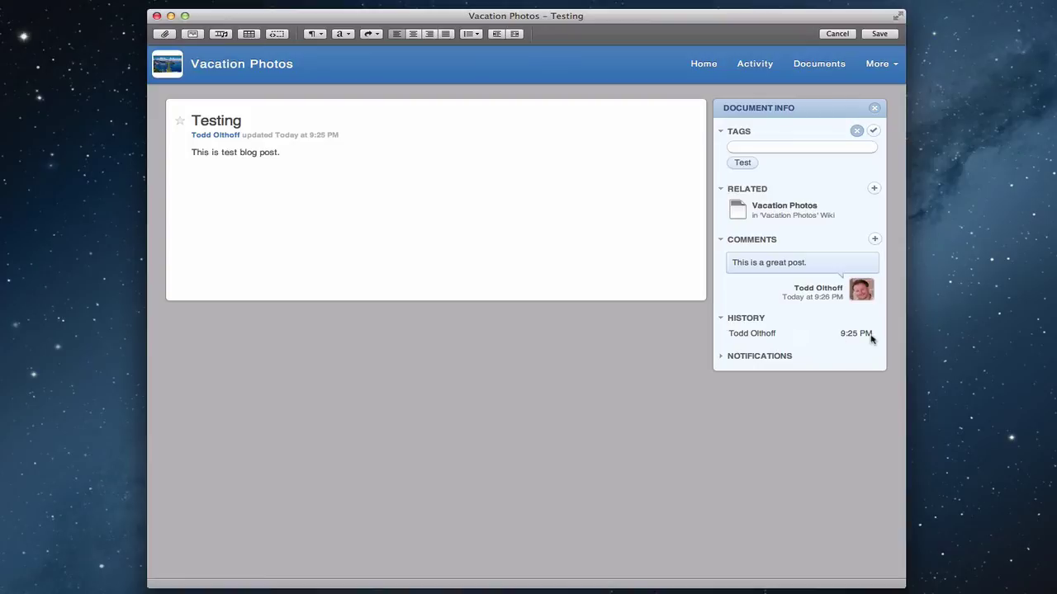
click(723, 357)
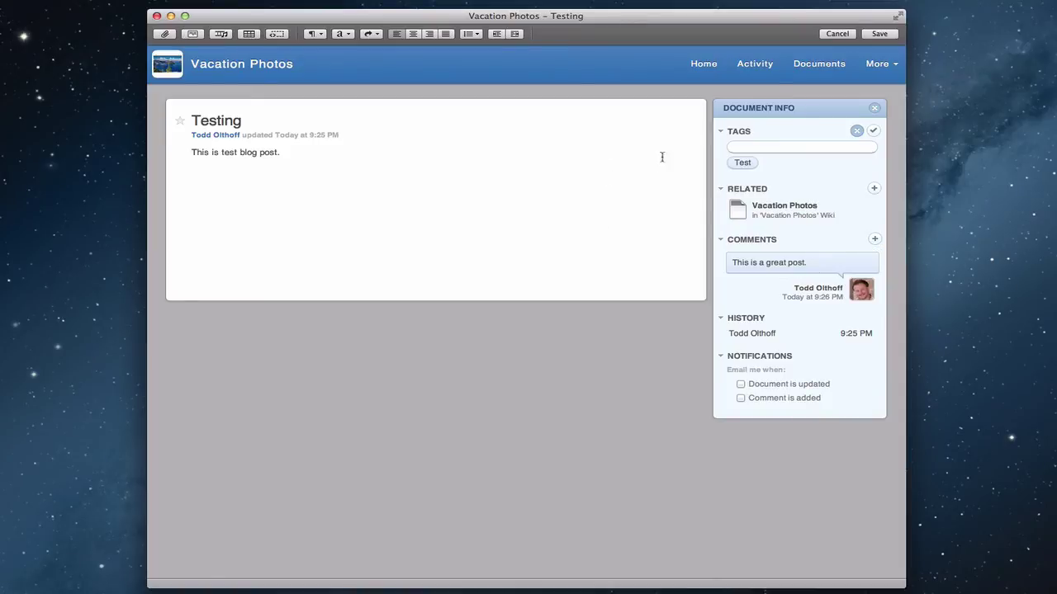
click(880, 38)
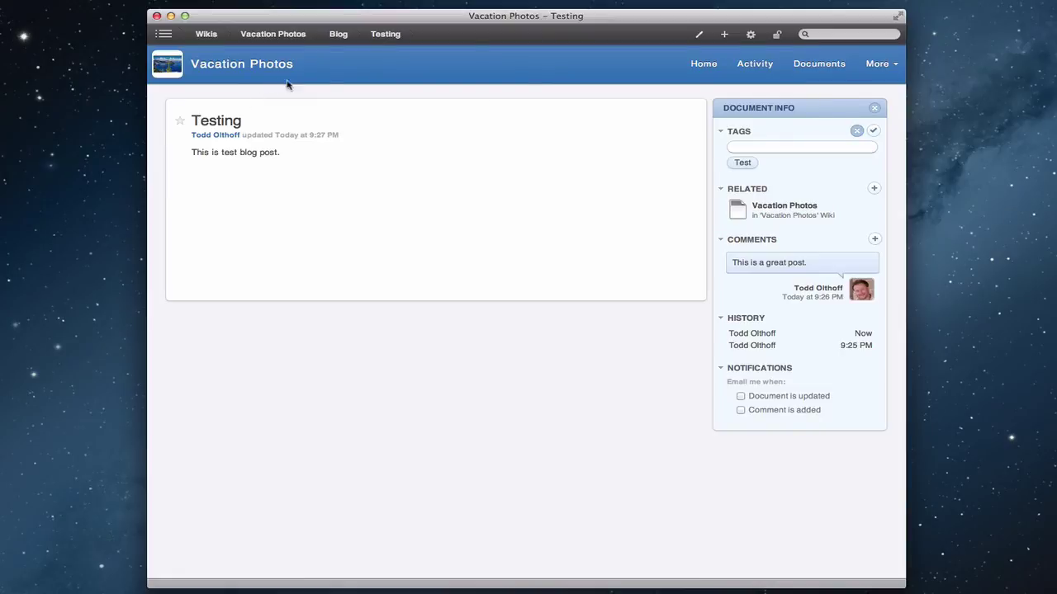
- View the Vacation Photos wiki's tags and list the documents tagged "Photo"
click(895, 69)
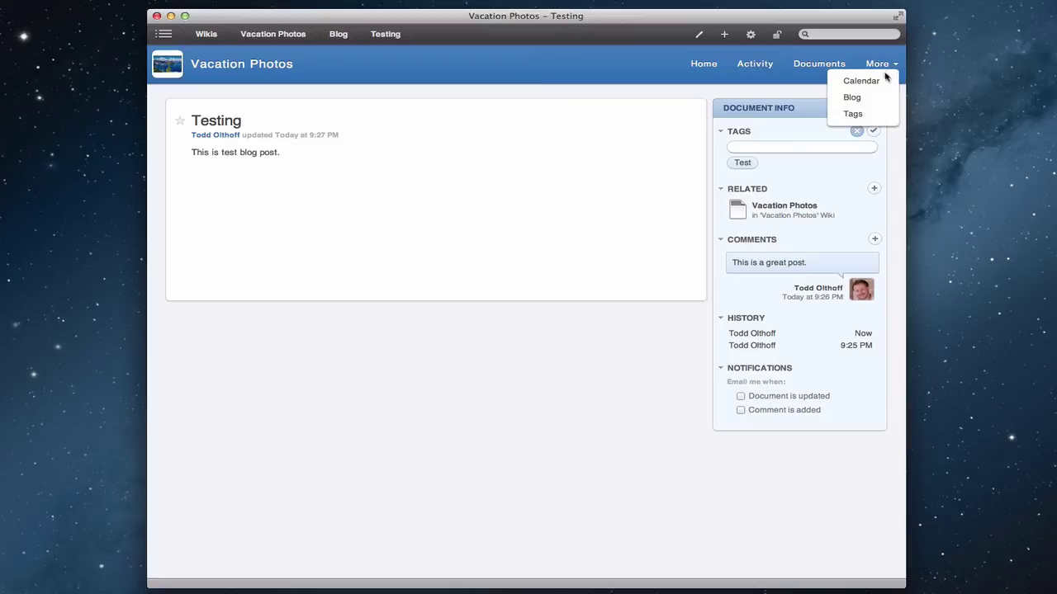
click(851, 116)
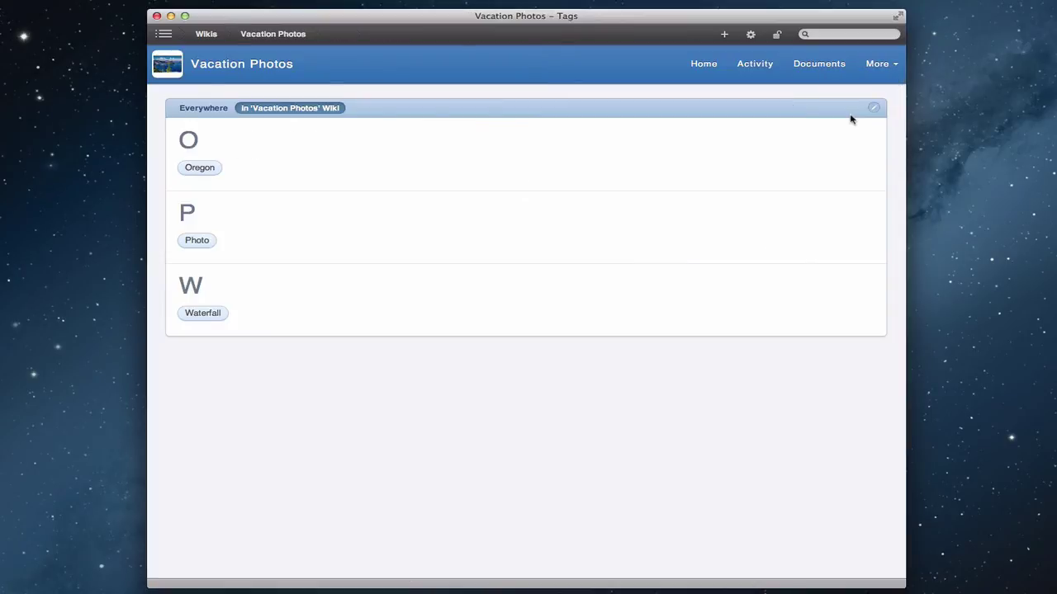
click(198, 241)
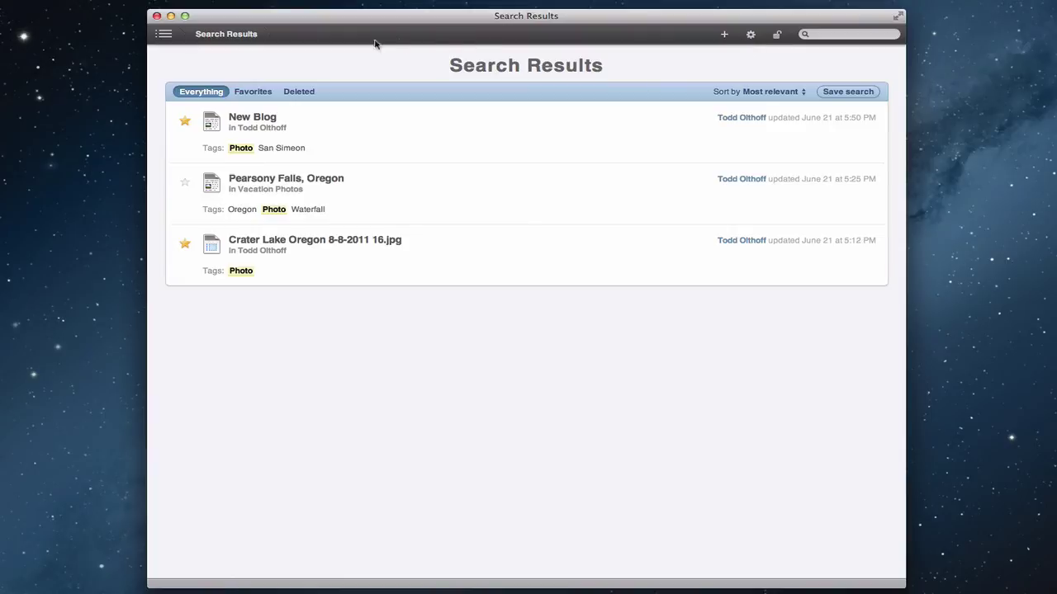
- View the signed-in account's profile page and the list of all wikis
click(164, 33)
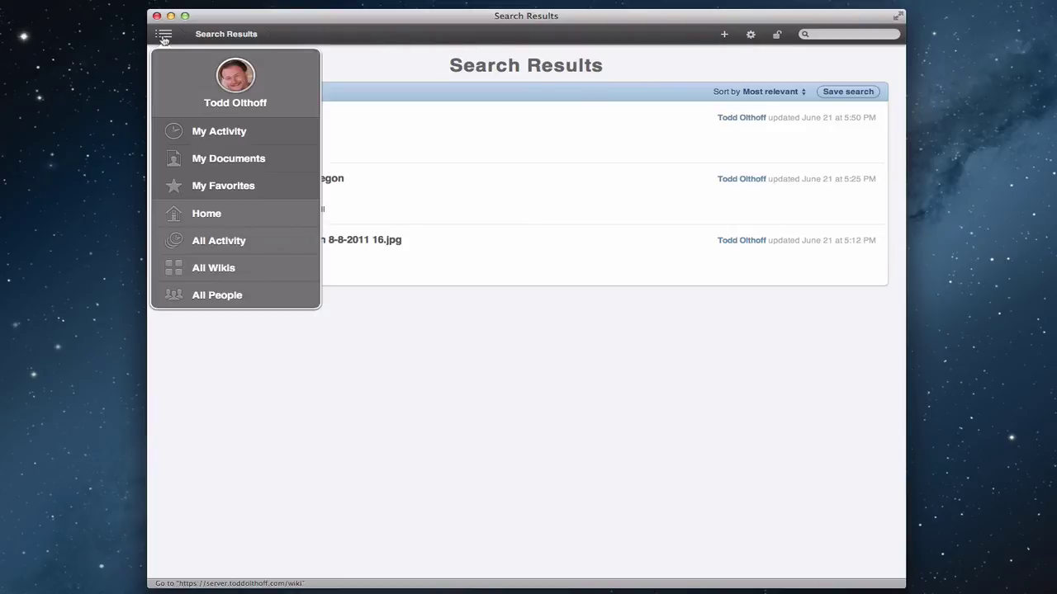
click(227, 106)
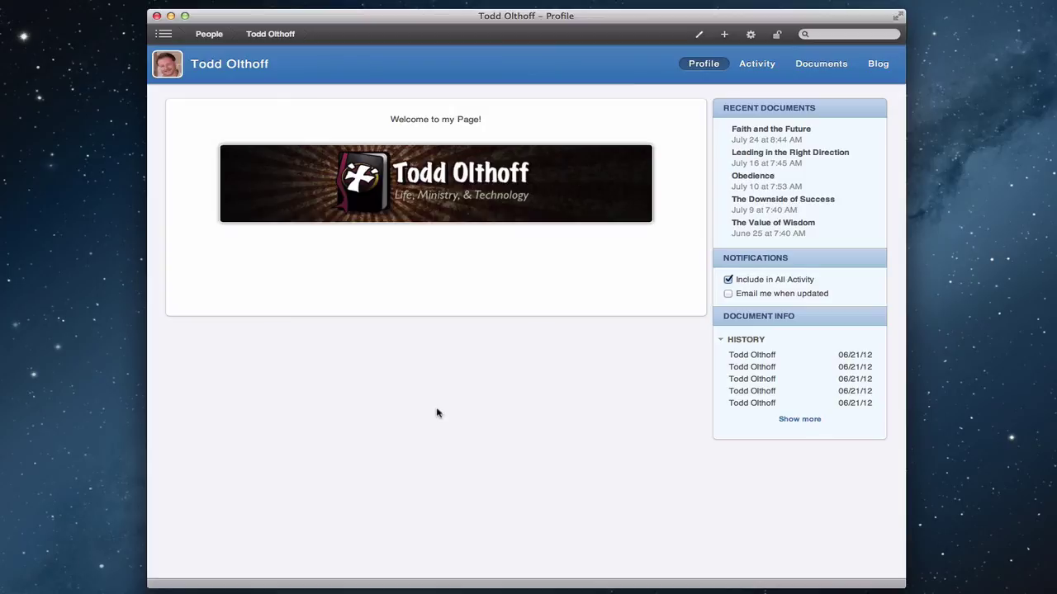
click(164, 34)
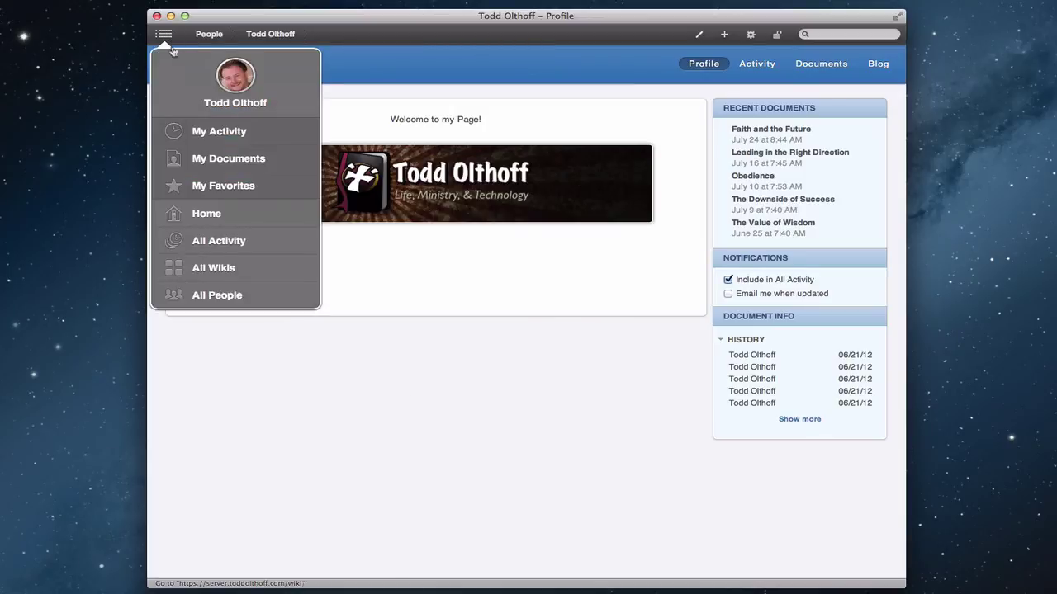
click(214, 268)
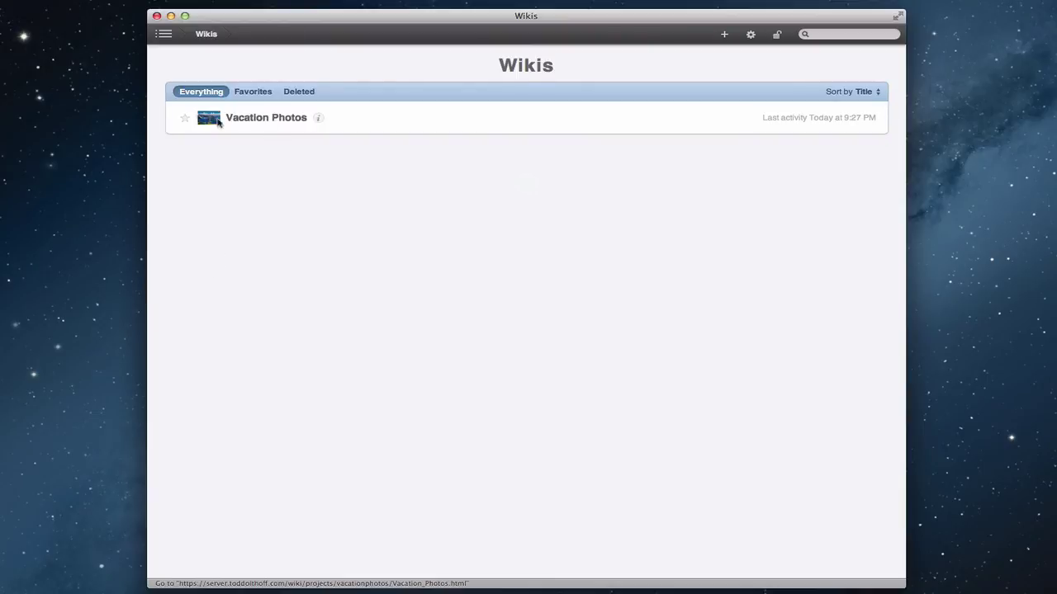
- Start a new wiki named "Test Wiki" with the description "Here it is." and continue to its permissions
click(725, 34)
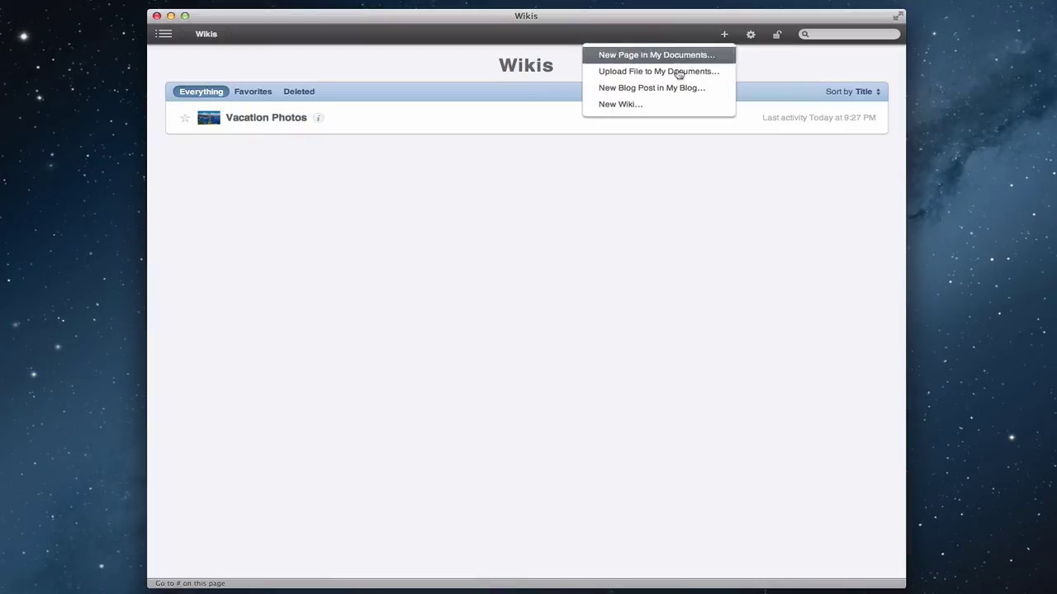
click(658, 105)
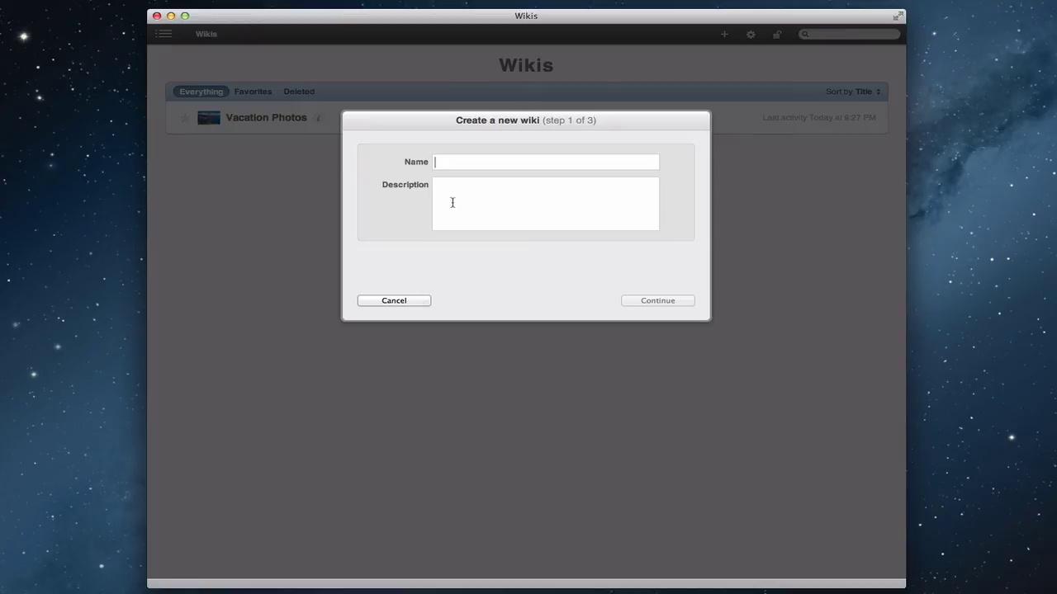
text(Test)
text(Here it is.)
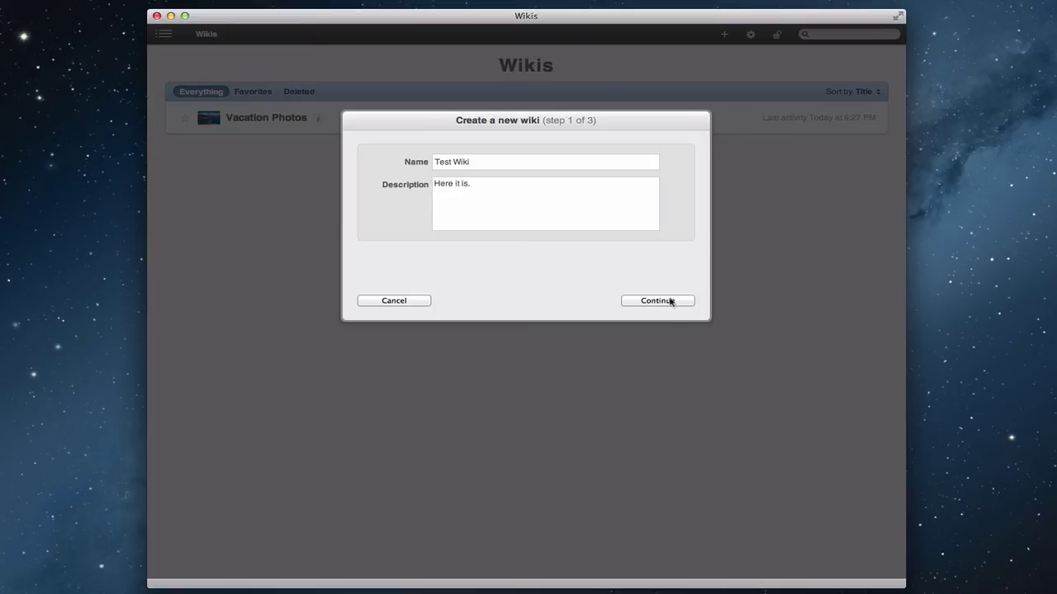
click(669, 301)
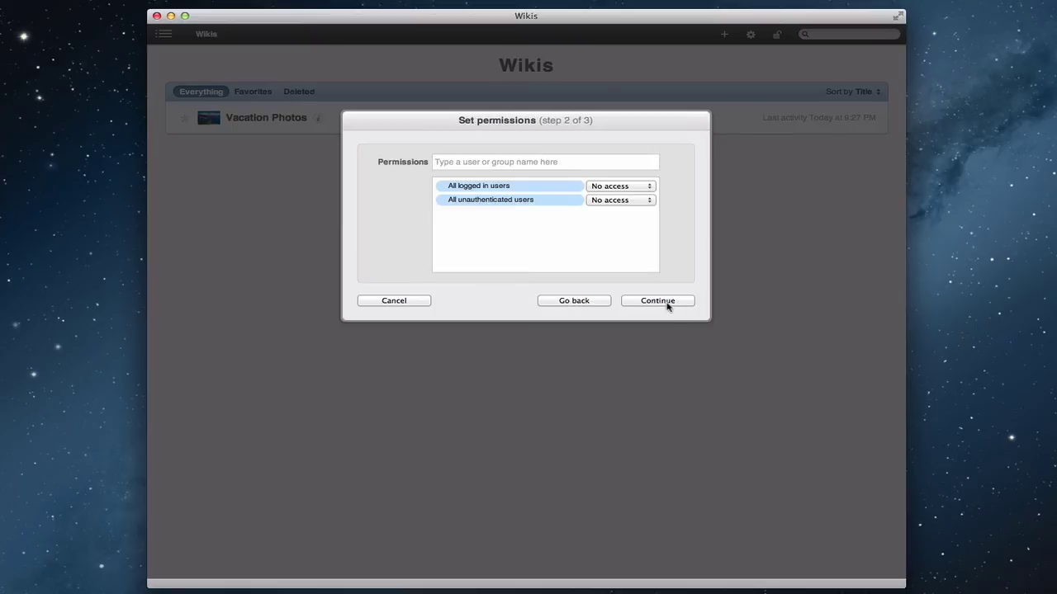
- Give all logged in users Read & write permission on the new wiki and continue to its appearance
click(645, 189)
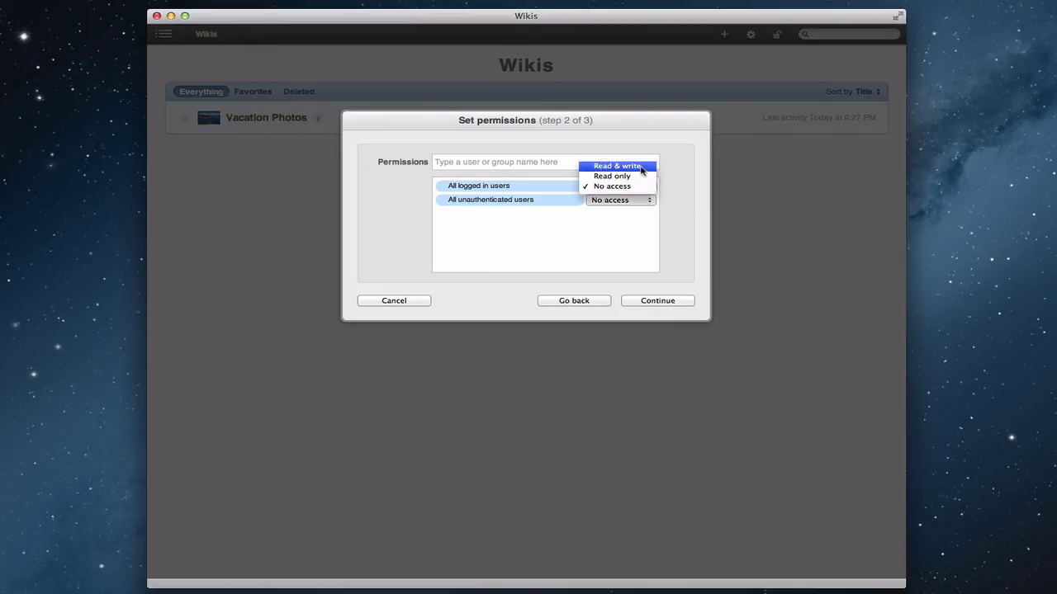
click(638, 167)
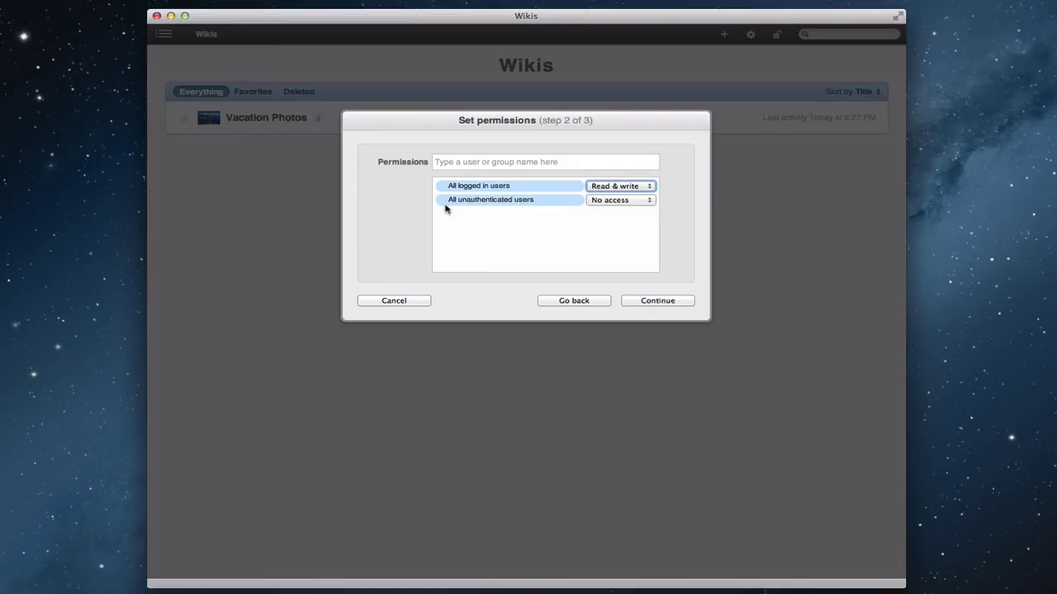
click(674, 301)
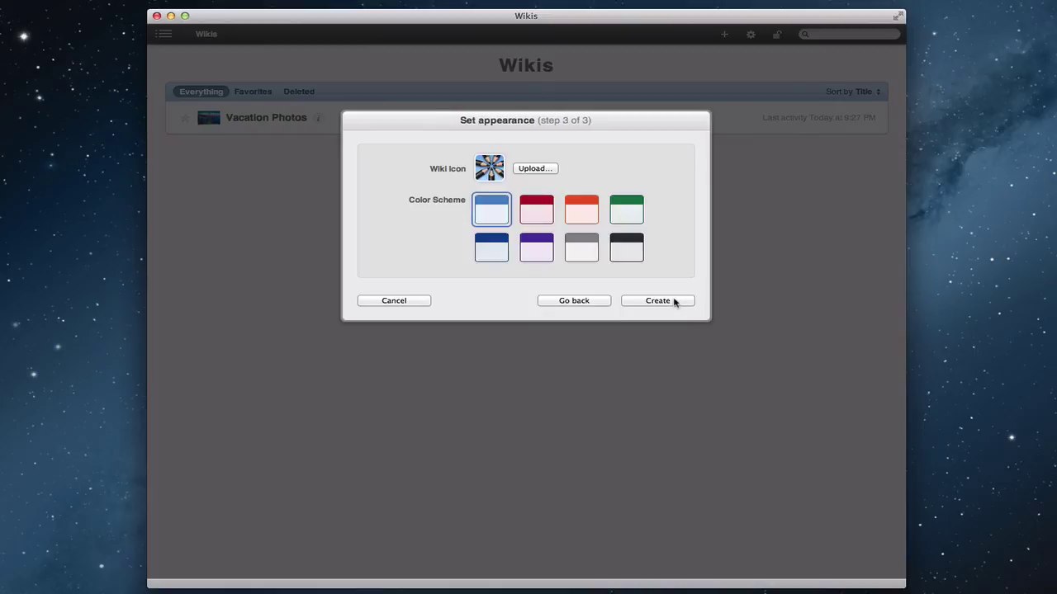
- Choose the crimson color scheme, create the wiki and go to its home page
click(543, 207)
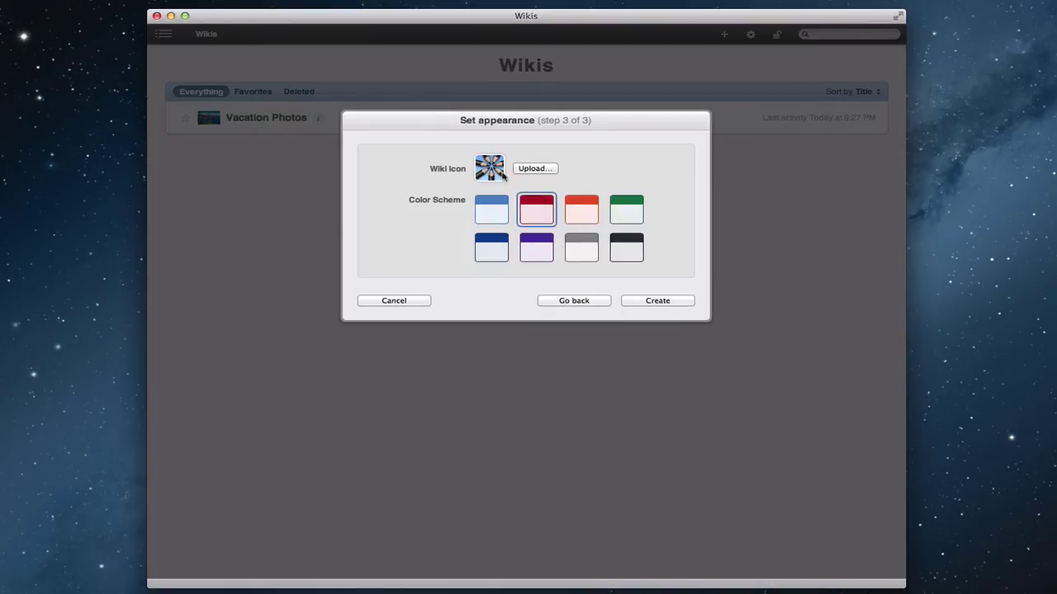
click(658, 300)
click(552, 300)
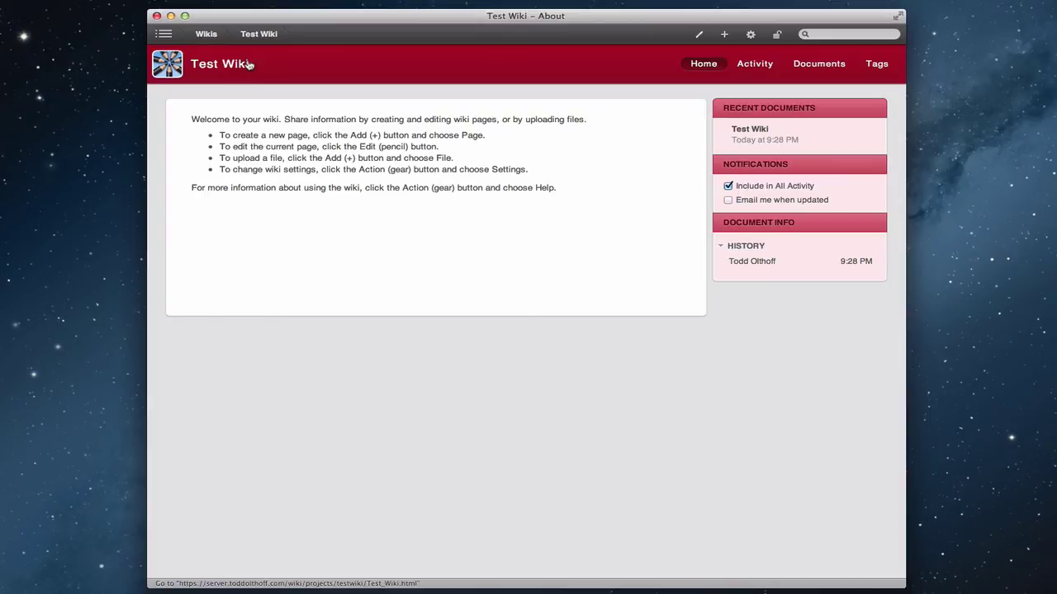
- Delete the Test Wiki without making the deletion permanent
click(753, 34)
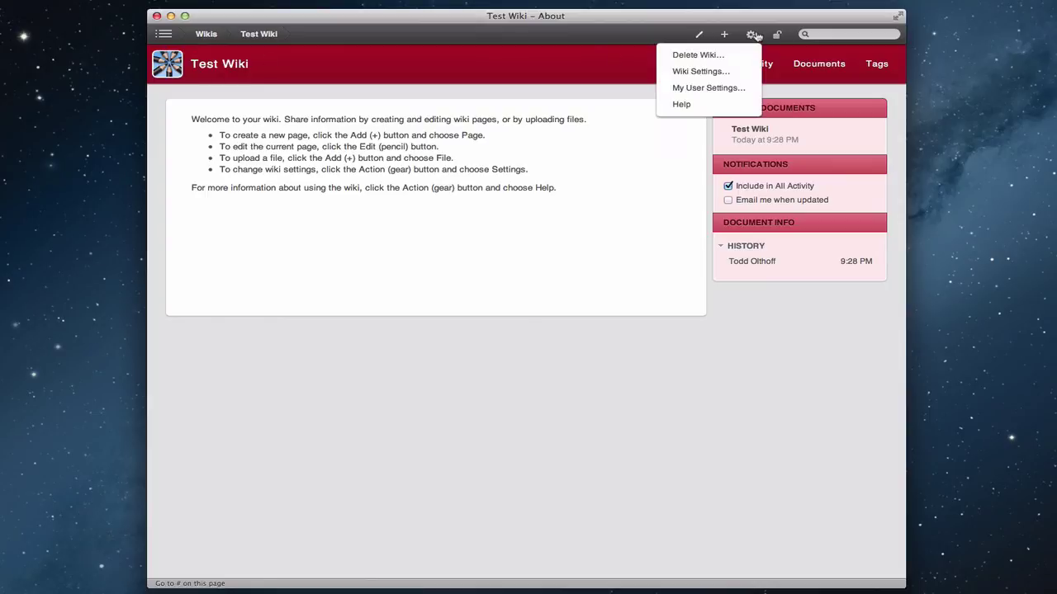
click(704, 55)
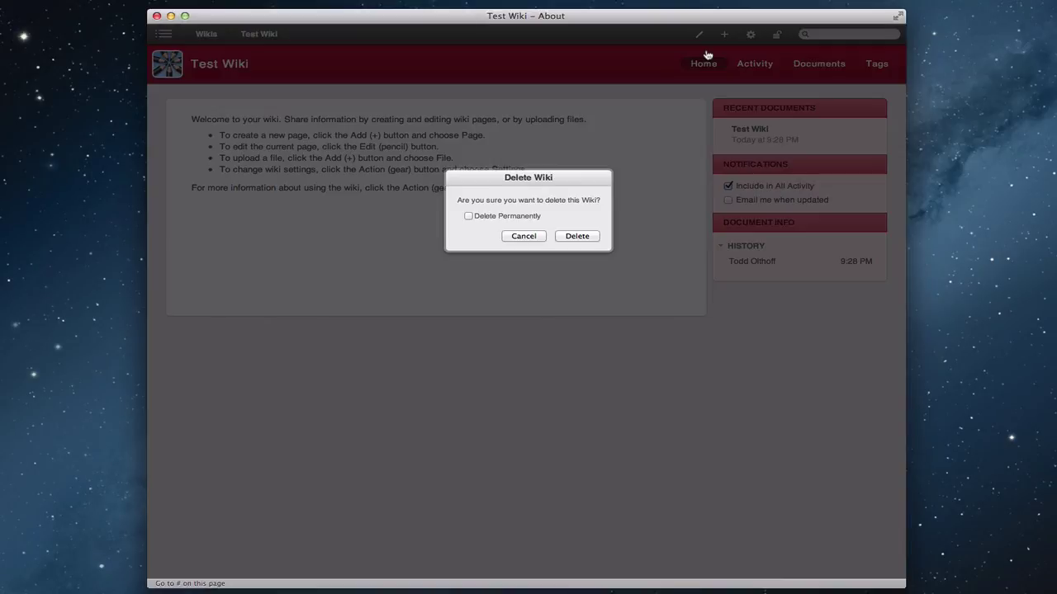
click(571, 235)
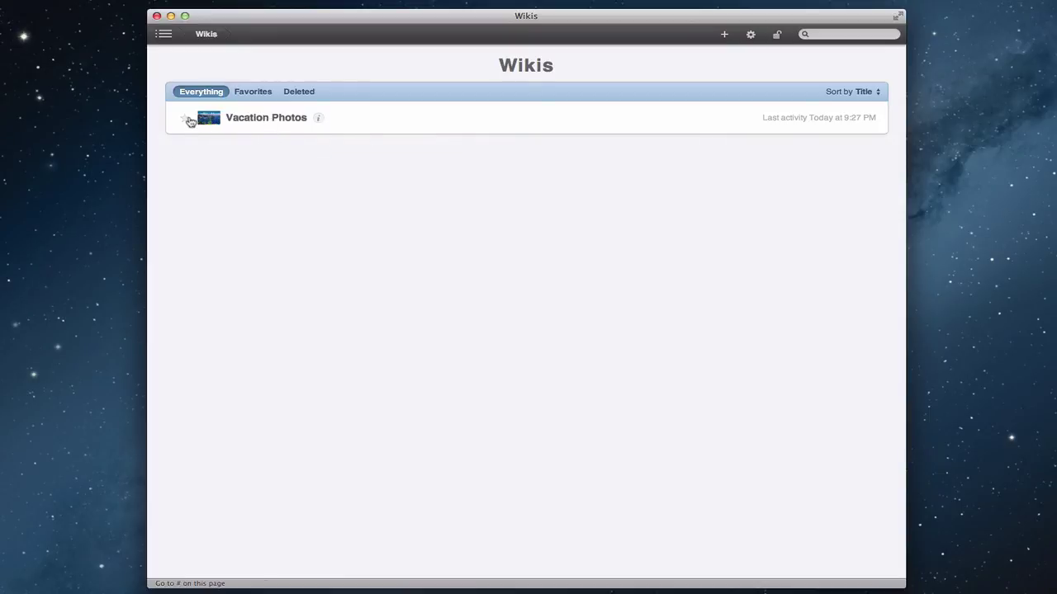
- Open the Vacation Photos home page for editing, inspect its table of three photos, and cancel the editing
click(300, 118)
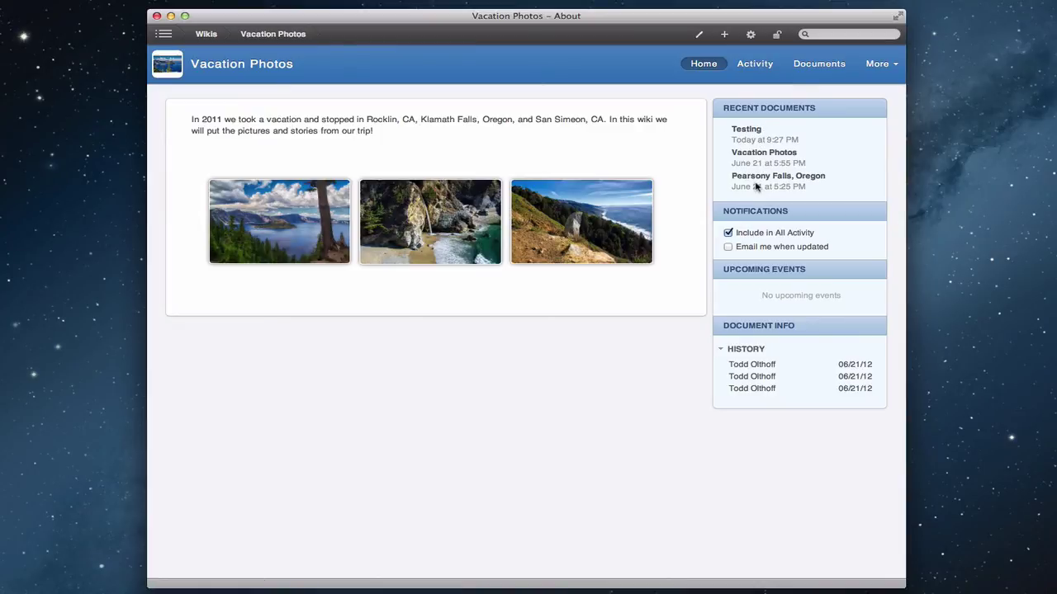
click(699, 36)
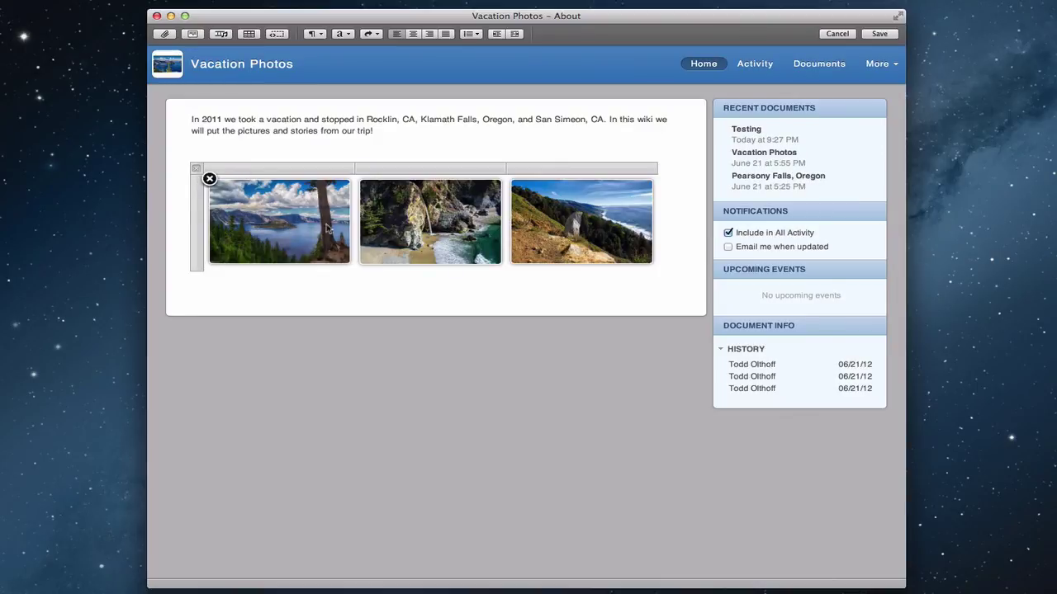
mouse_move(578, 238)
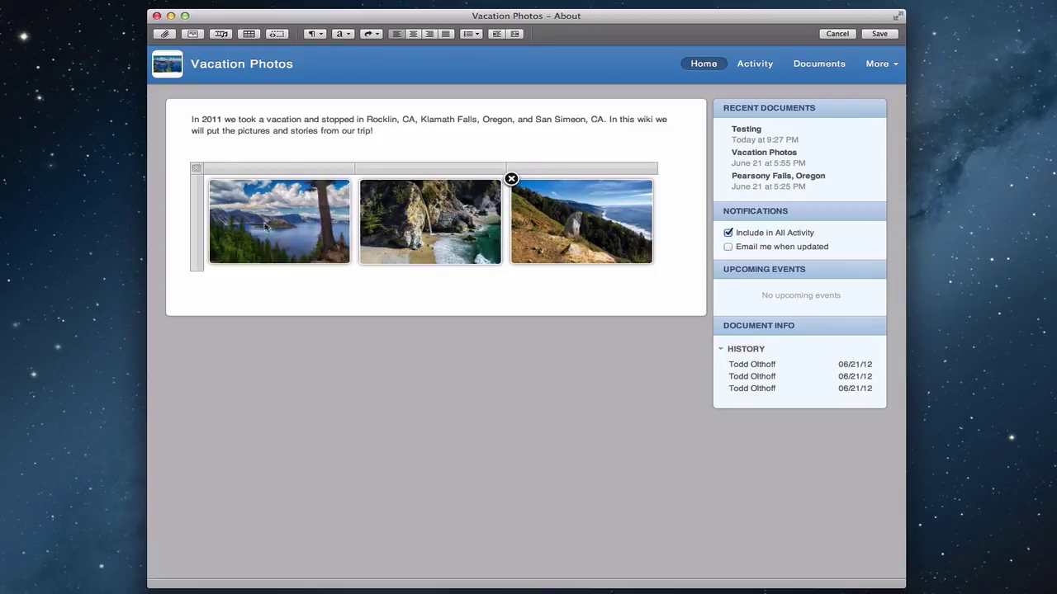
mouse_move(257, 170)
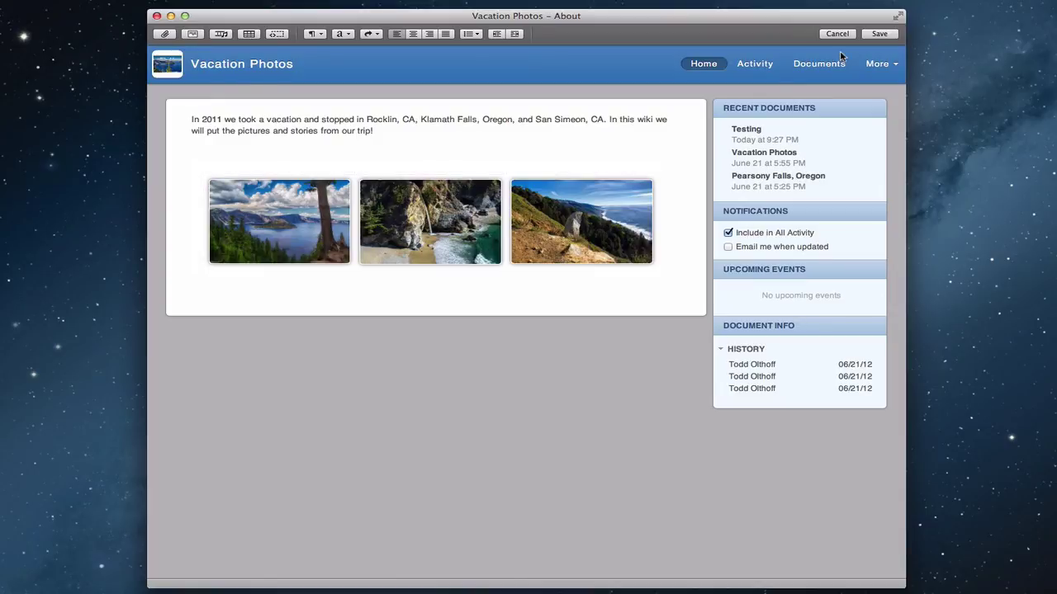
mouse_move(599, 221)
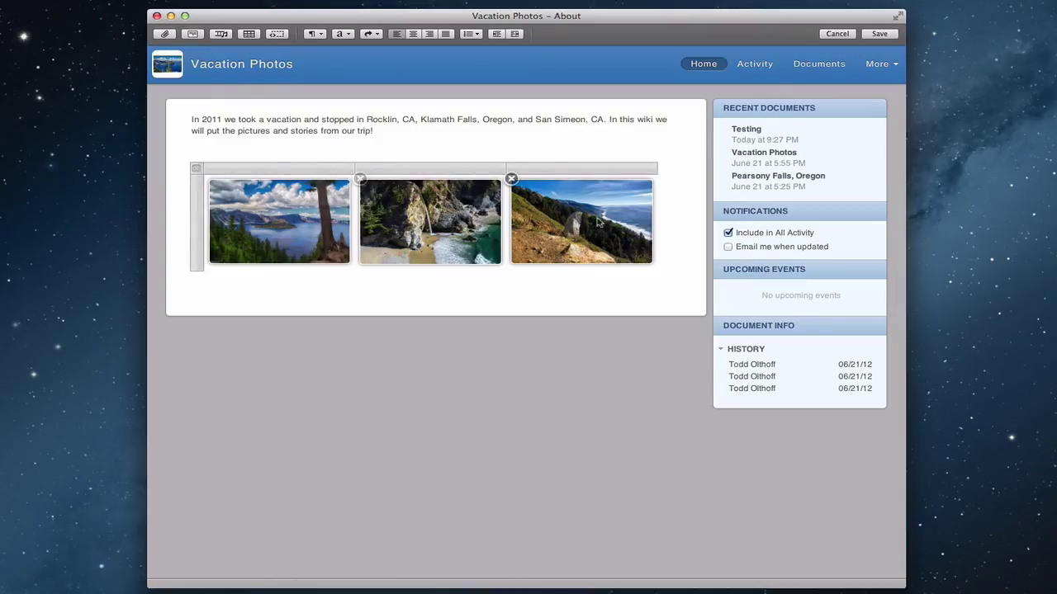
click(836, 35)
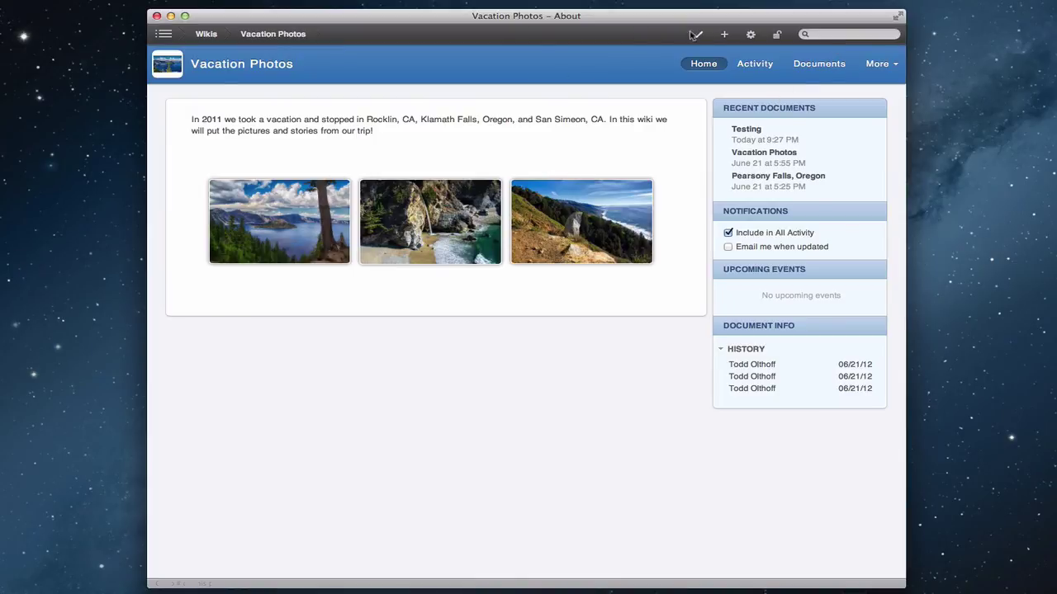
click(724, 34)
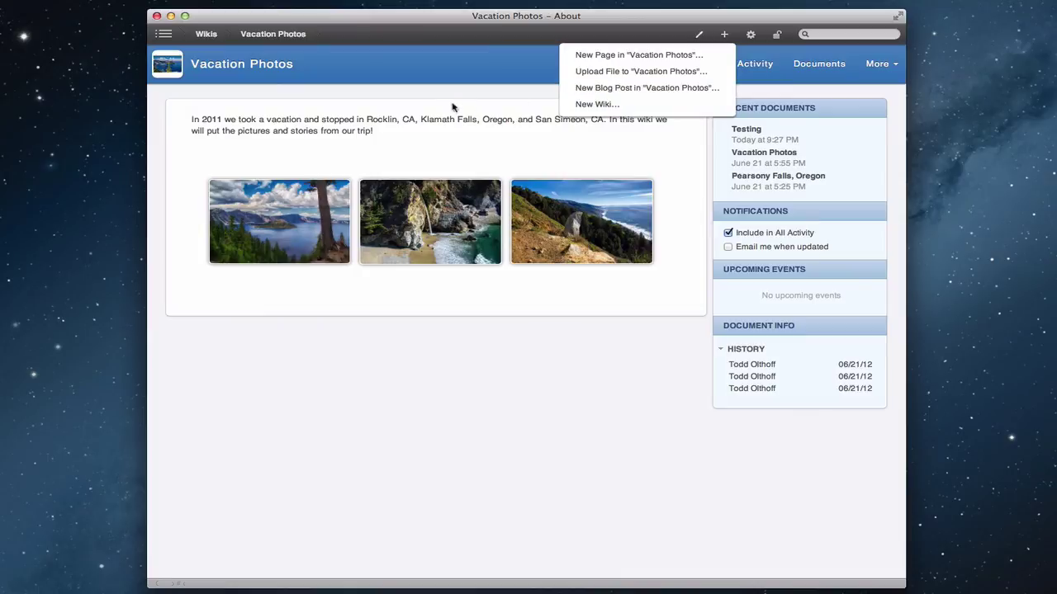
click(426, 99)
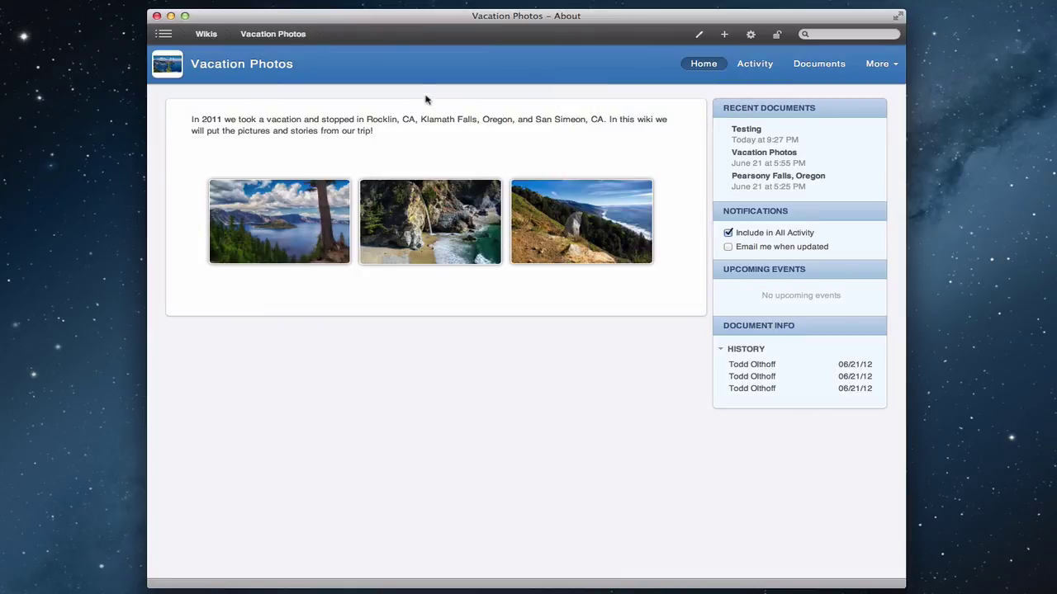
- View the signed-in account's activity and the list of all people
click(166, 35)
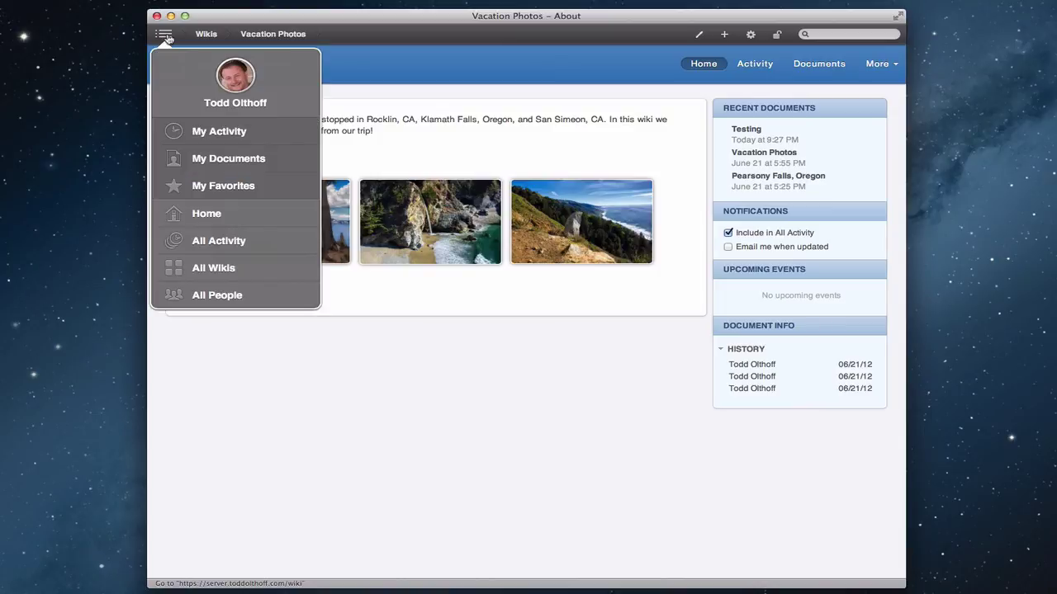
click(220, 133)
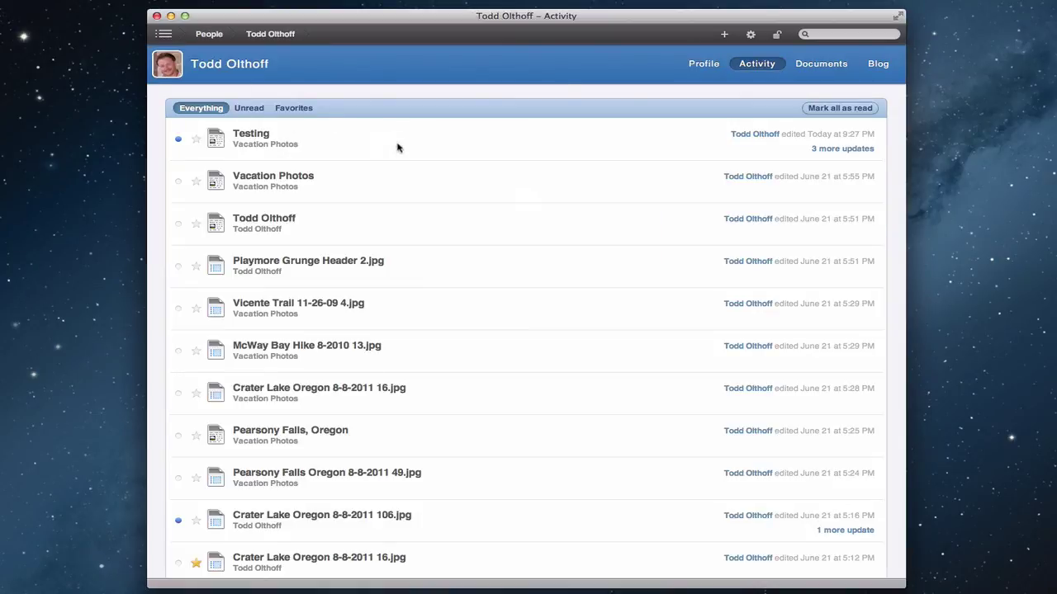
click(211, 35)
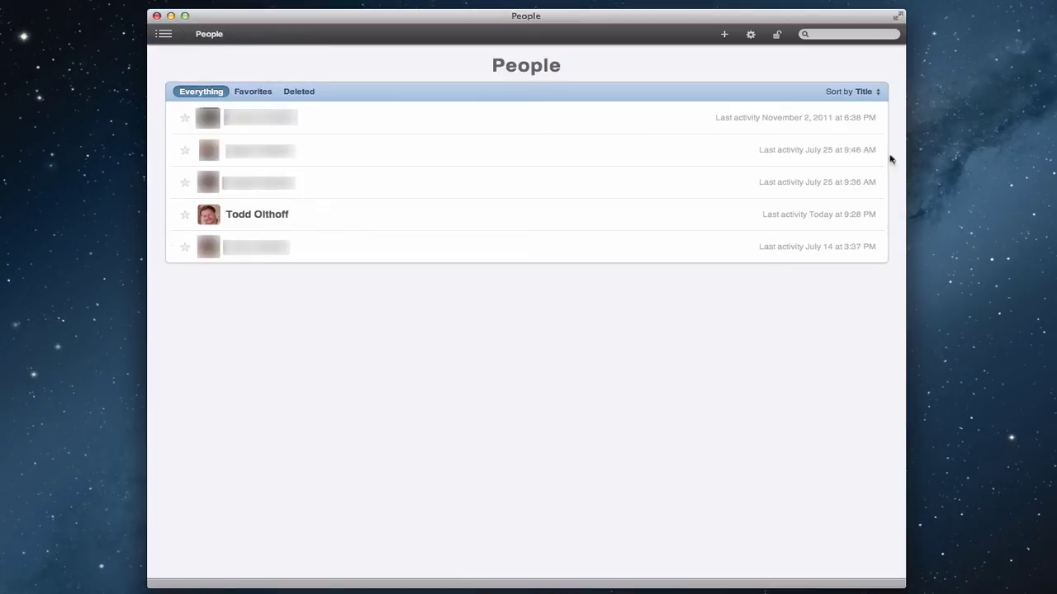